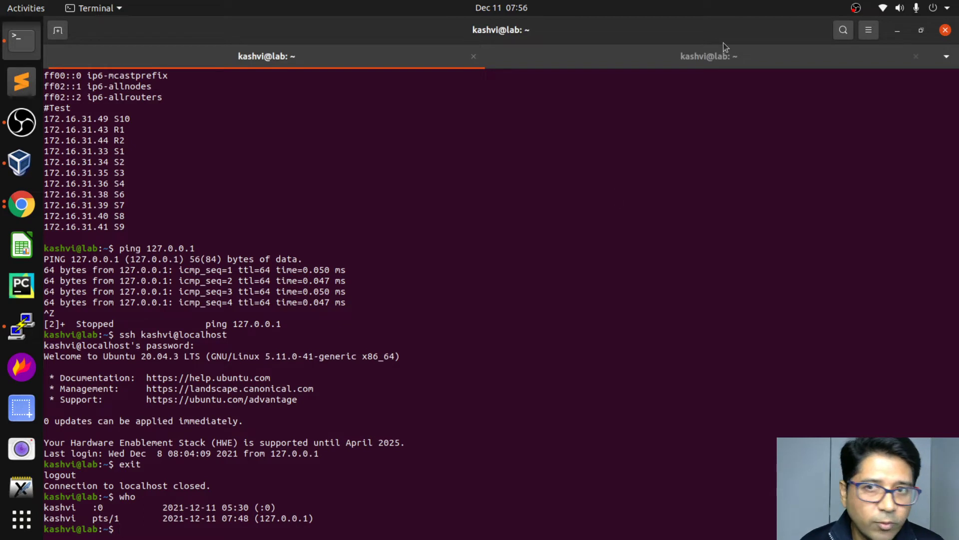
Switch from the terminal to Oracle VM VirtualBox Manager
{"action": "left_click", "coordinate": [679, 53]}
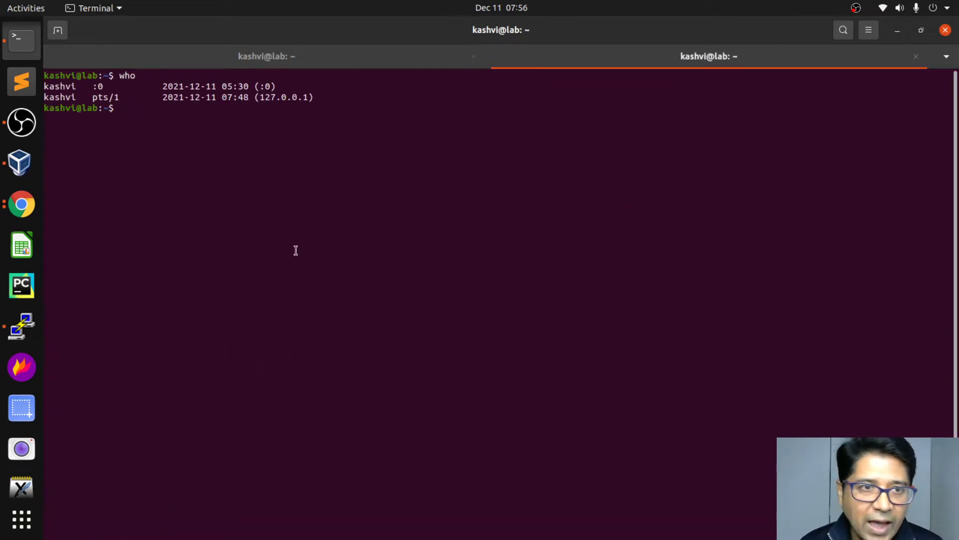
{"action": "scroll", "coordinate": [10, 316], "scroll_direction": "down", "scroll_amount": 5}
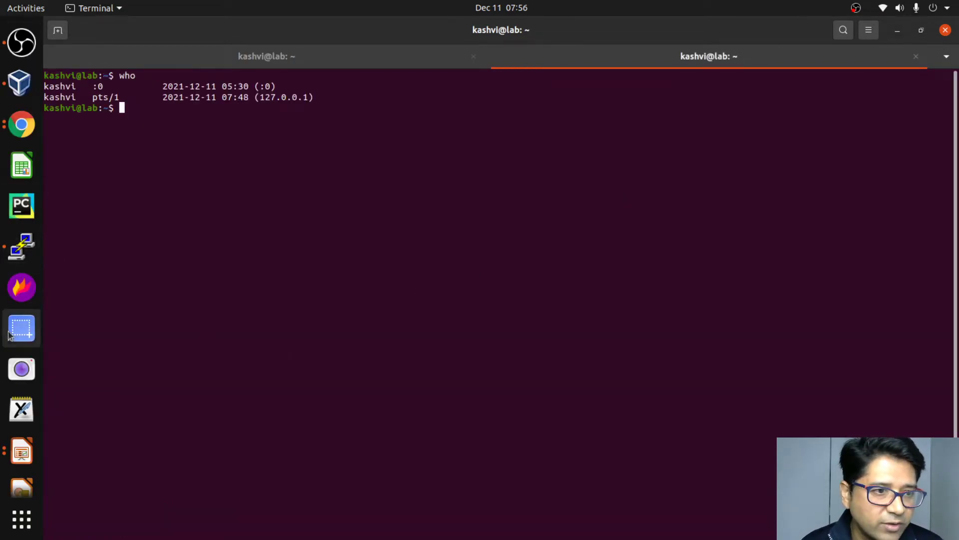
{"action": "scroll", "coordinate": [19, 334], "scroll_direction": "up", "scroll_amount": 3}
{"action": "scroll", "coordinate": [19, 335], "scroll_direction": "up", "scroll_amount": 3}
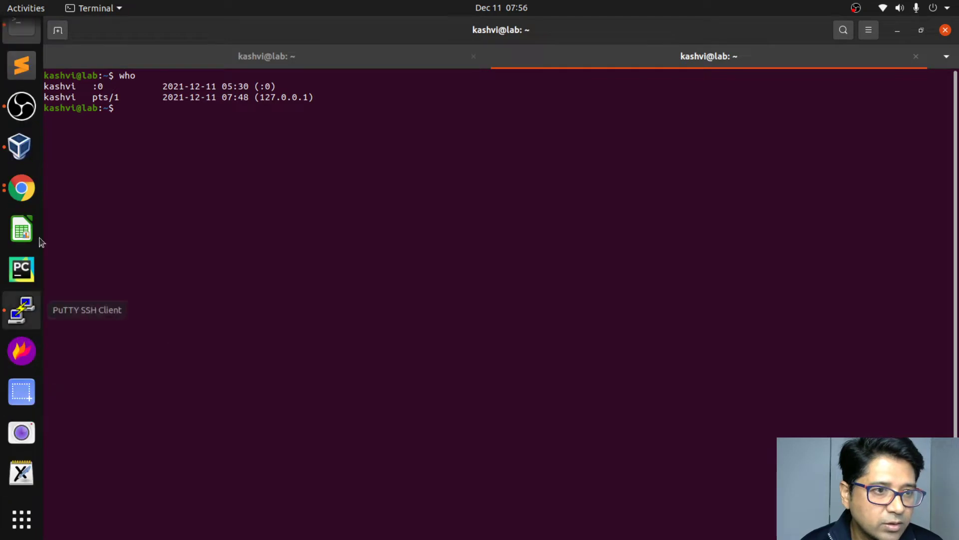
{"action": "left_click", "coordinate": [19, 150]}
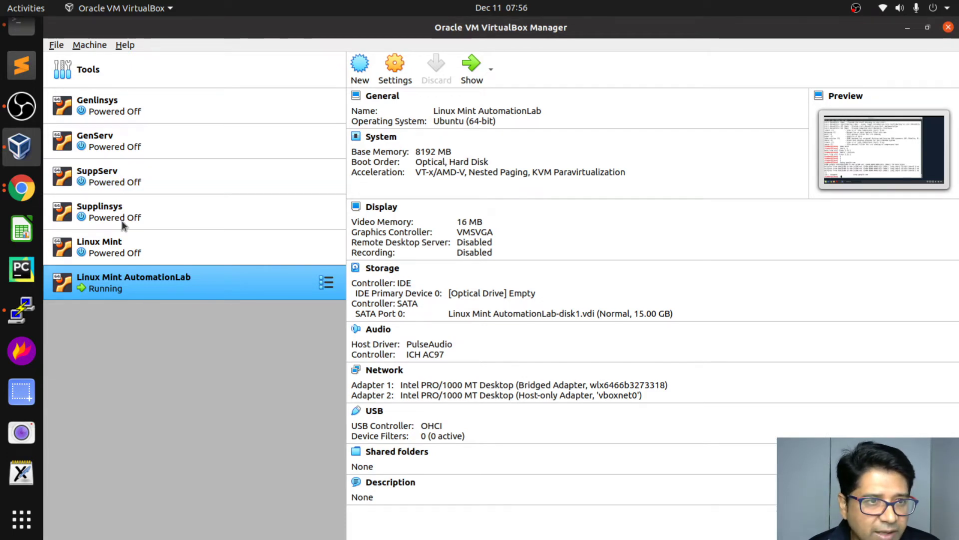
Compare the configuration details of the GenServ and Supplinsys virtual machines
{"action": "left_click", "coordinate": [130, 147]}
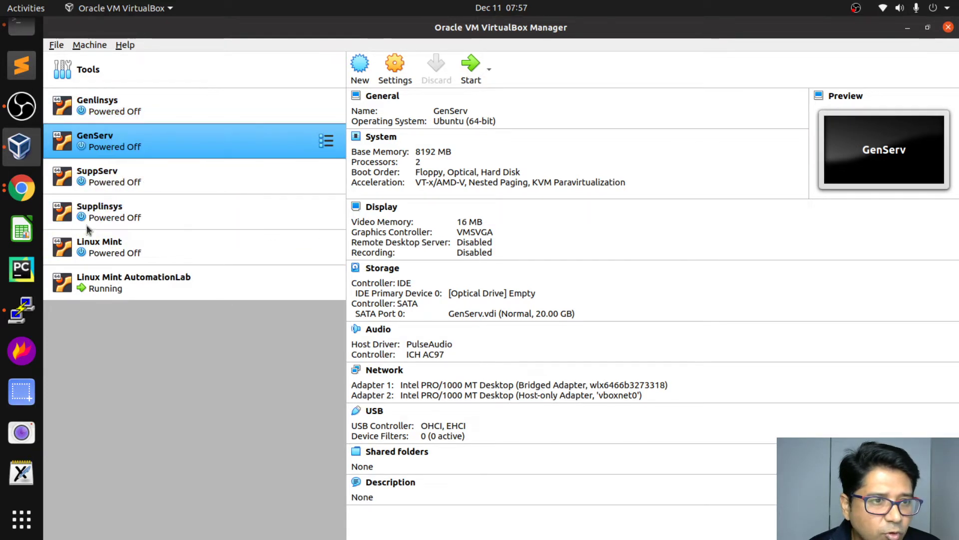
{"action": "left_click", "coordinate": [112, 217]}
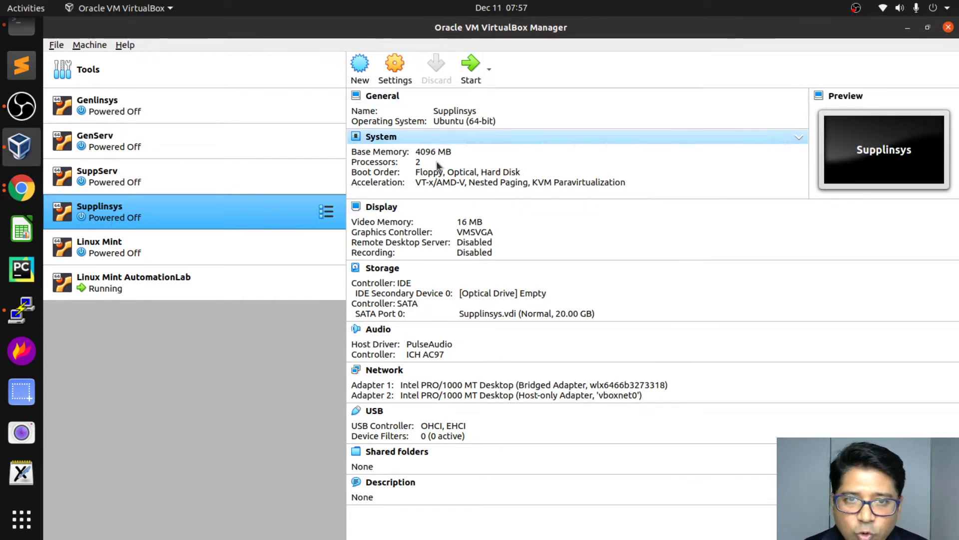
{"action": "left_click", "coordinate": [115, 146]}
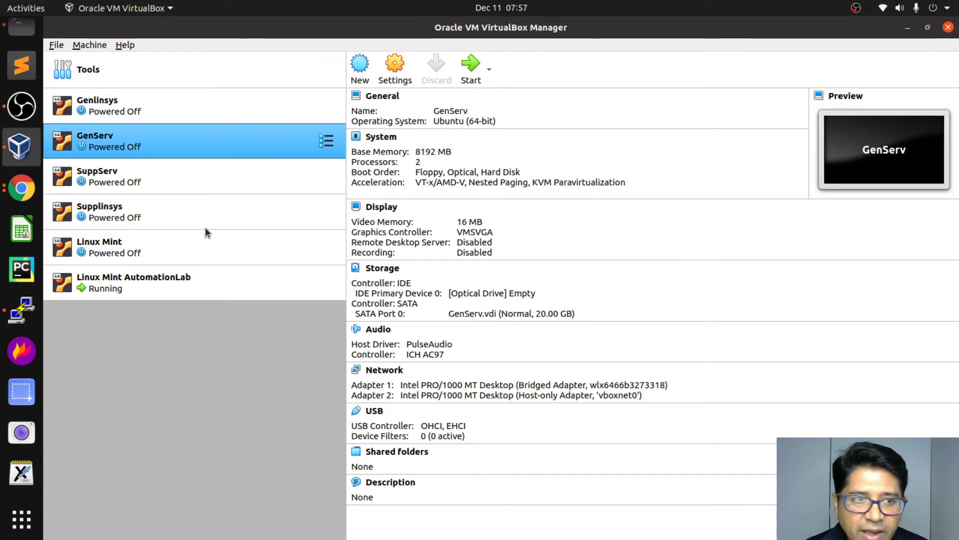
{"action": "left_click", "coordinate": [156, 212]}
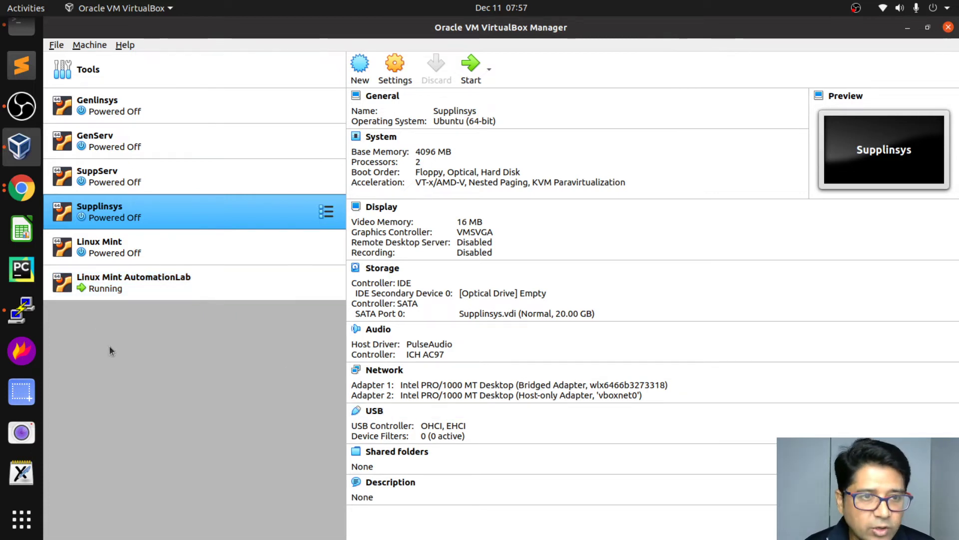
{"action": "left_click", "coordinate": [128, 136]}
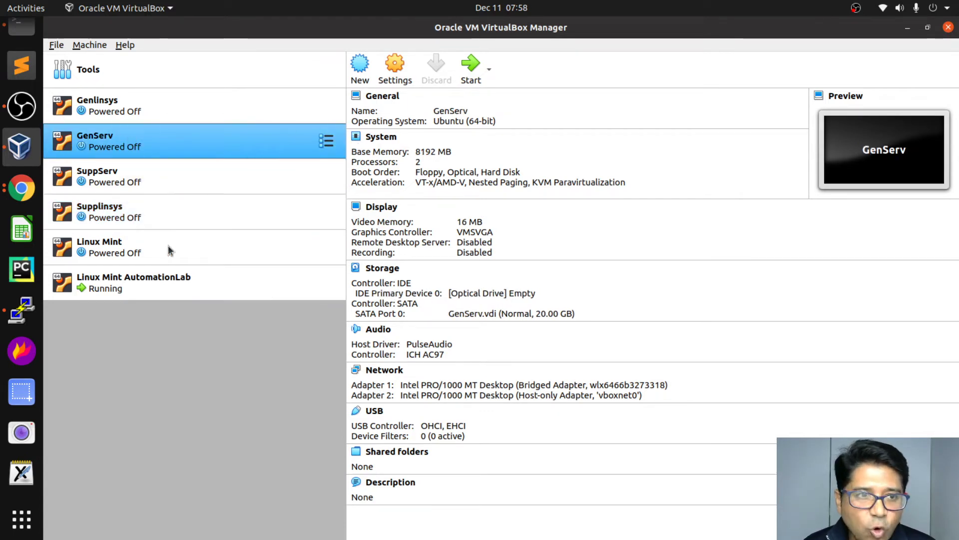
Open the settings of the Supplinsys virtual machine and review its storage, processor and acceleration options
{"action": "left_click", "coordinate": [146, 218]}
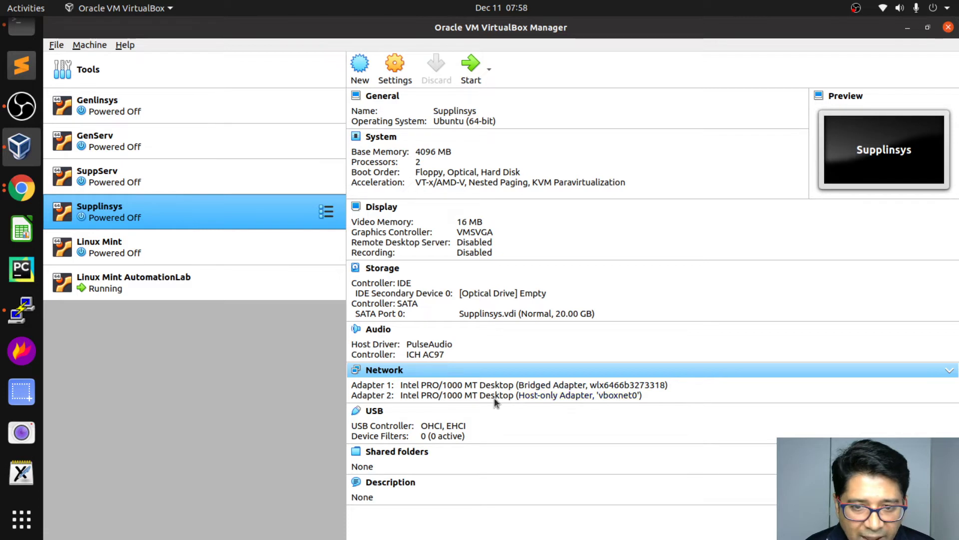
{"action": "left_click", "coordinate": [397, 78]}
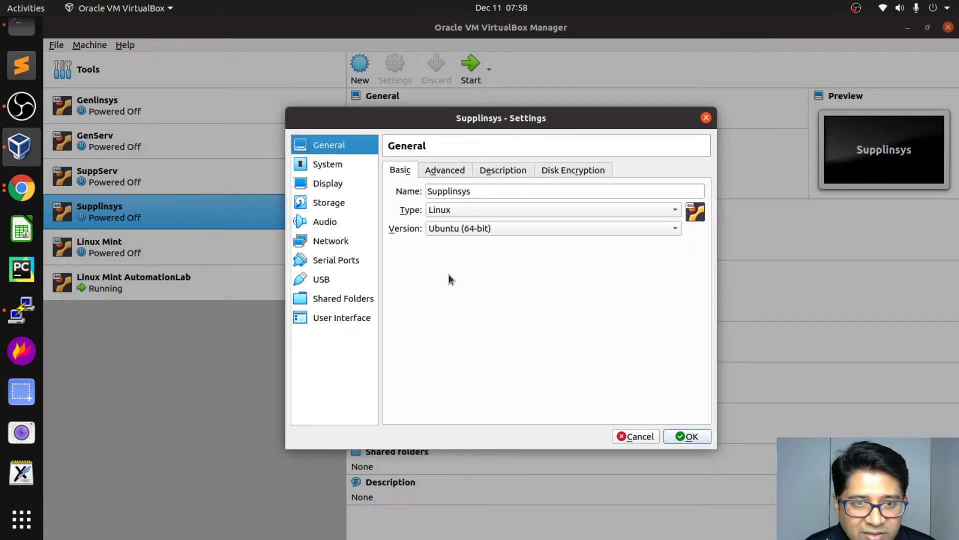
{"action": "left_click", "coordinate": [335, 206]}
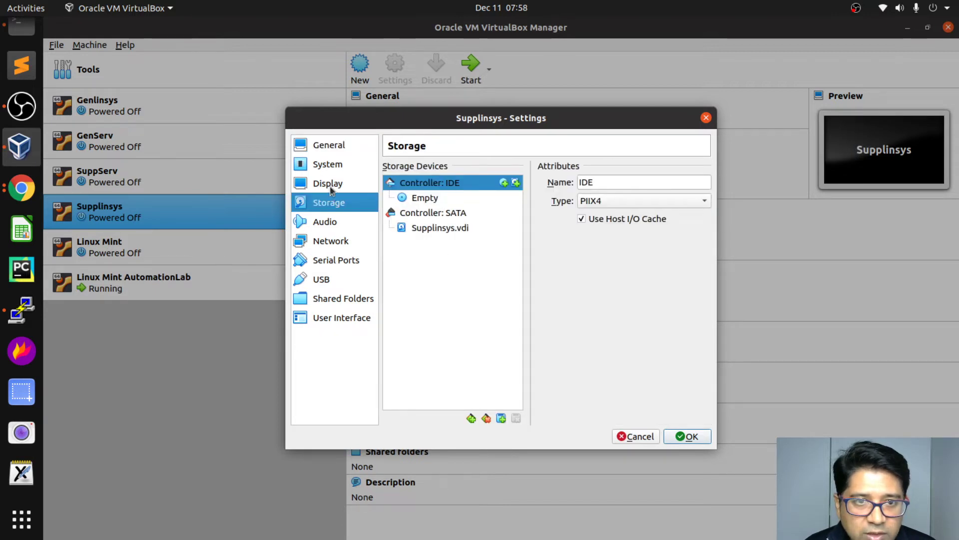
{"action": "left_click", "coordinate": [328, 168]}
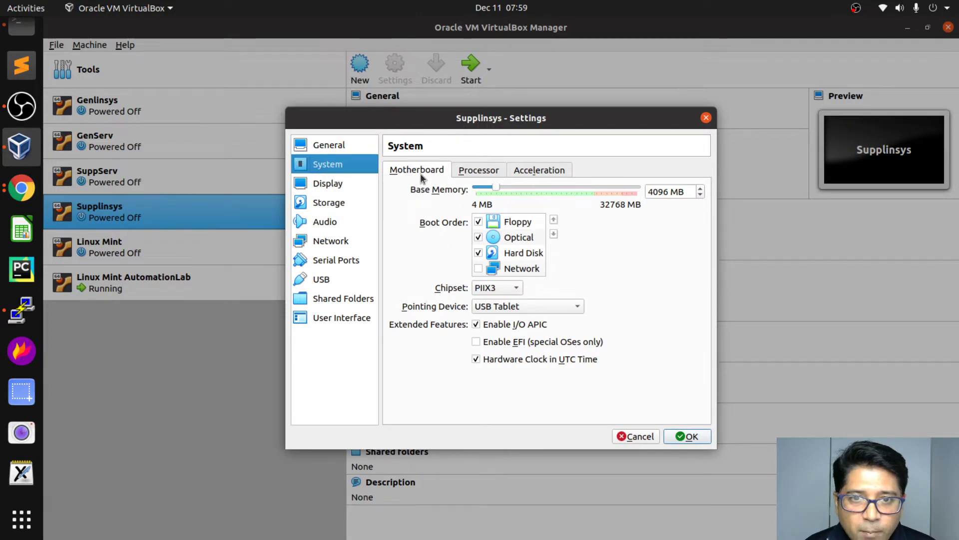
{"action": "left_click", "coordinate": [475, 175]}
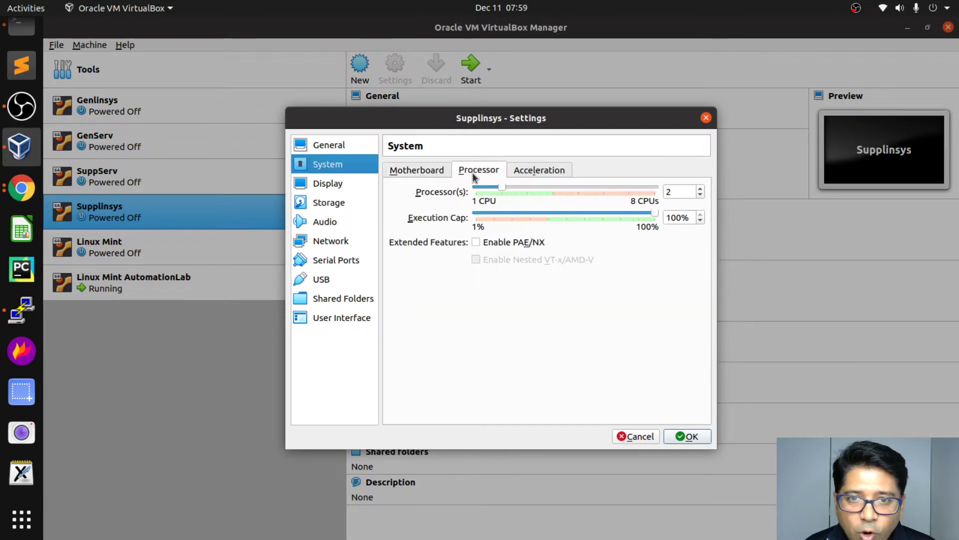
{"action": "left_click", "coordinate": [553, 175]}
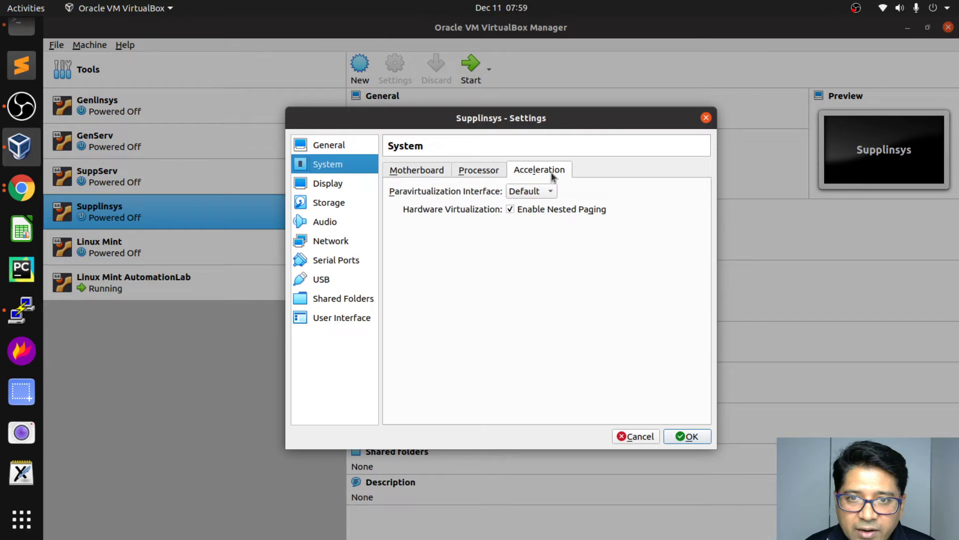
{"action": "left_click", "coordinate": [471, 176]}
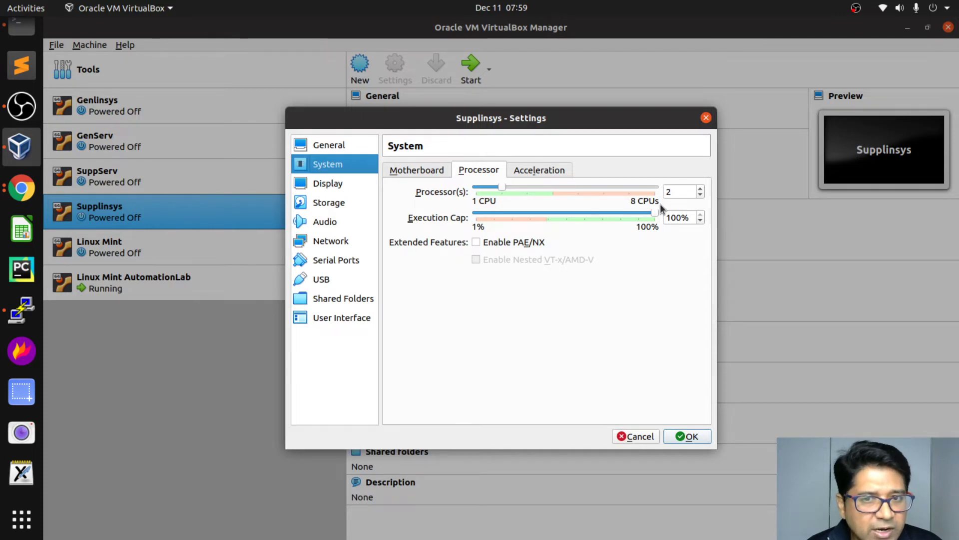
Set the base memory of the Supplinsys virtual machine to 2048 MB and save the settings
{"action": "left_click", "coordinate": [425, 174]}
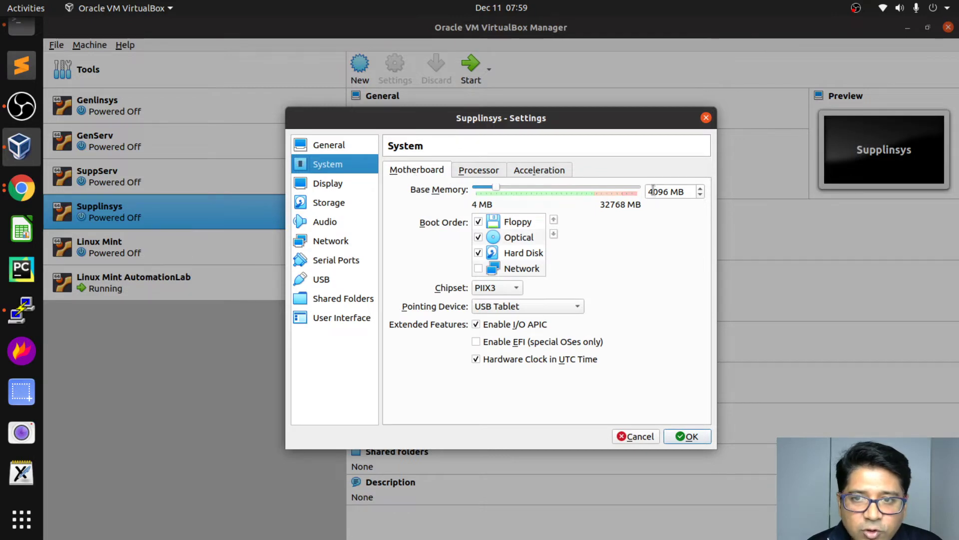
{"action": "left_click", "coordinate": [700, 195]}
{"action": "left_click", "coordinate": [701, 189]}
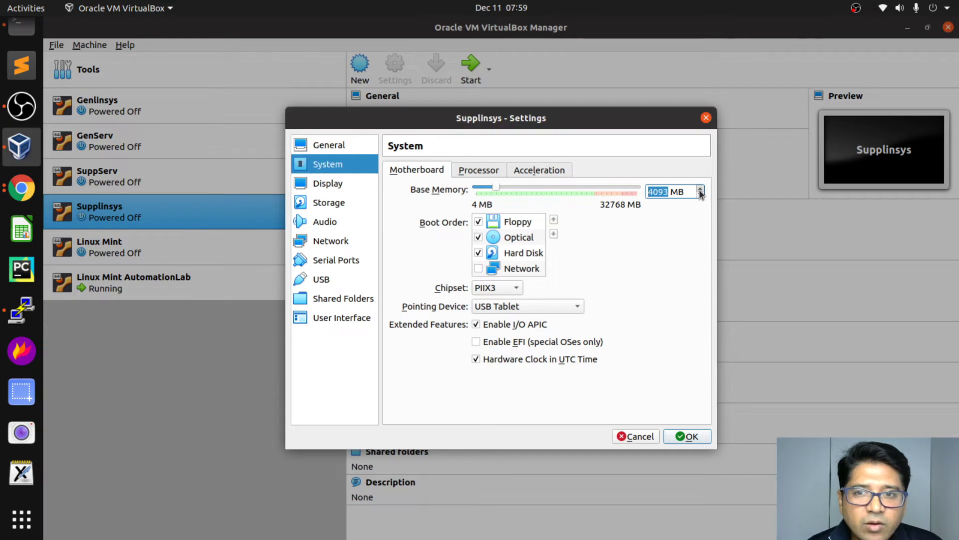
{"action": "left_click", "coordinate": [701, 189]}
{"action": "type", "text": "2048"}
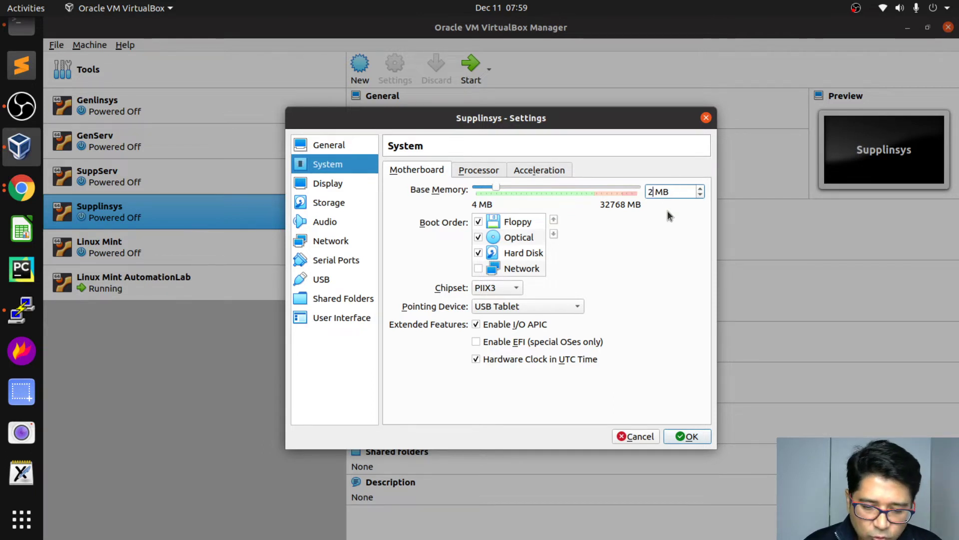
{"action": "key", "text": "BackSpace"}
{"action": "type", "text": "8"}
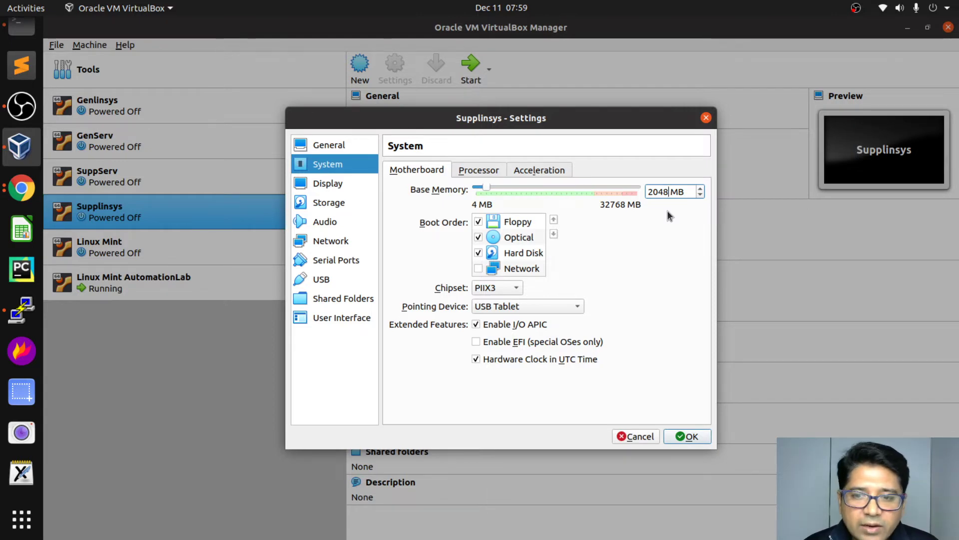
{"action": "left_click", "coordinate": [689, 438]}
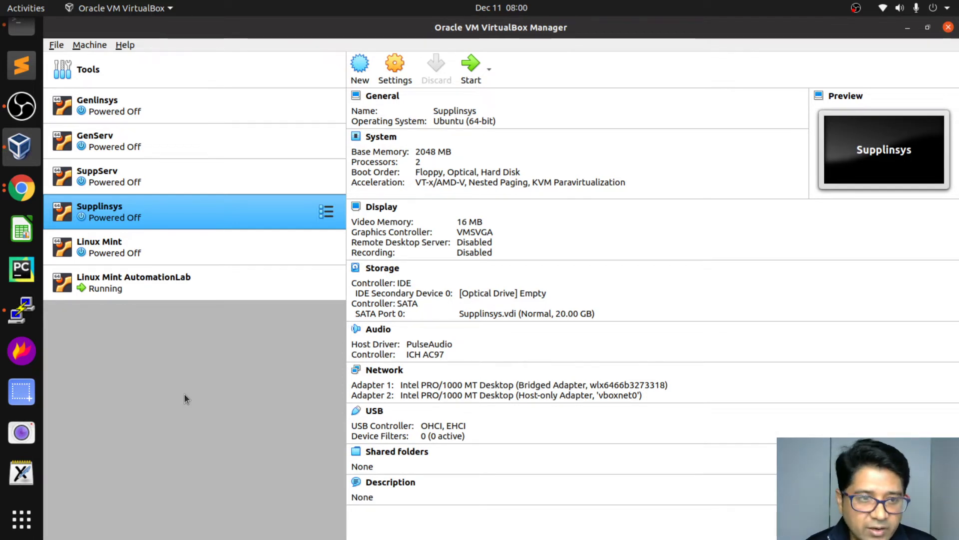
Switch to the Files window that shows the Logfile folder
{"action": "key", "text": "alt+Tab"}
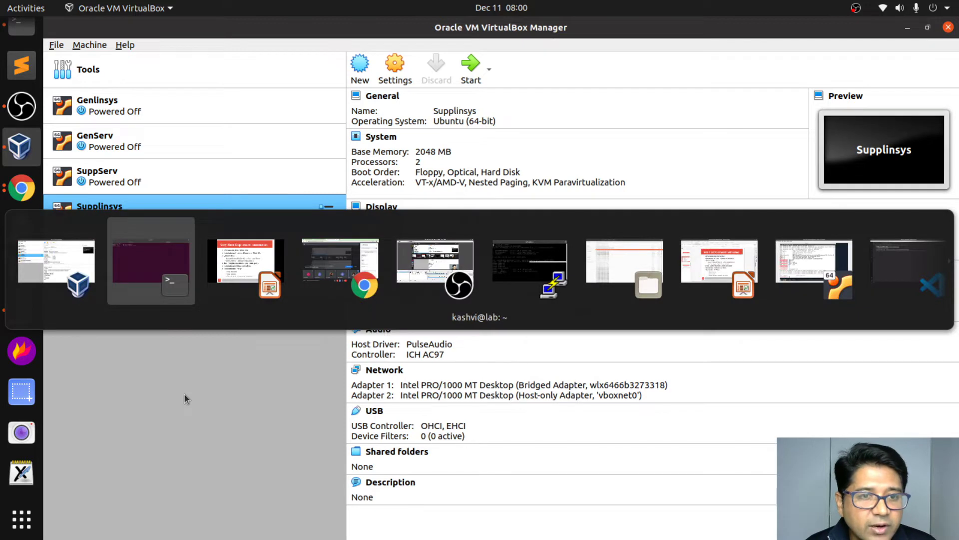
{"action": "key", "text": "alt+Tab"}
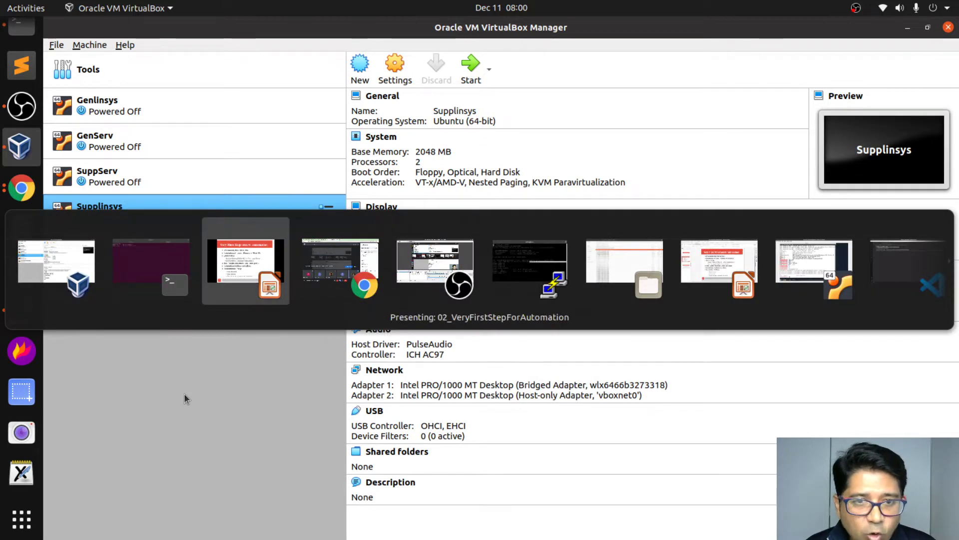
{"action": "key", "text": "alt+Tab"}
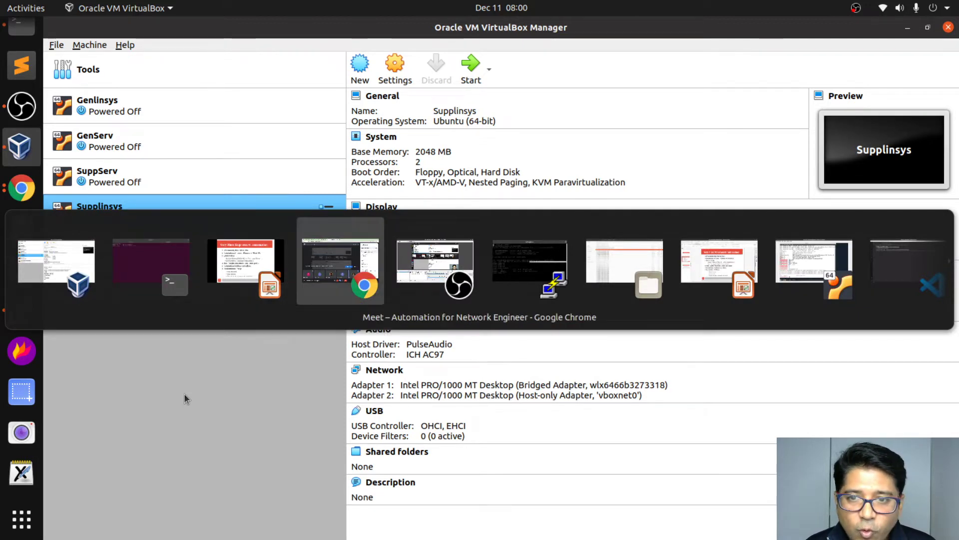
{"action": "key", "text": "alt+Tab"}
{"action": "key", "text": "alt+Tab"}
{"action": "key", "text": "alt+Tab"}
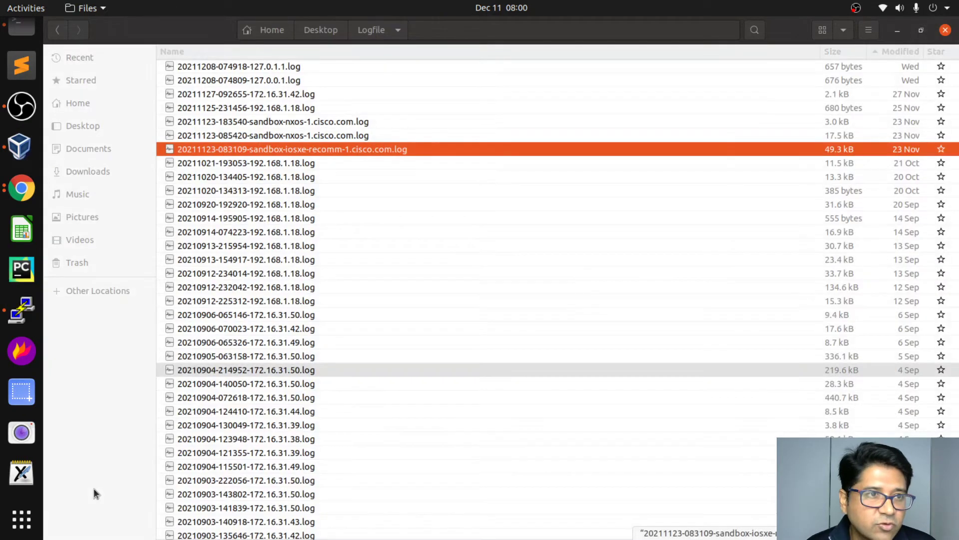
{"action": "left_click", "coordinate": [21, 78]}
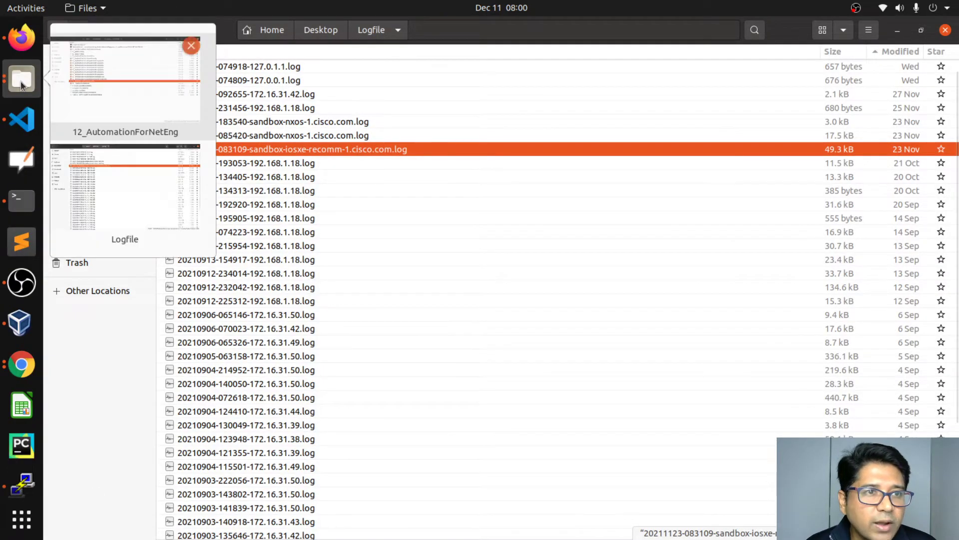
{"action": "left_click", "coordinate": [128, 208]}
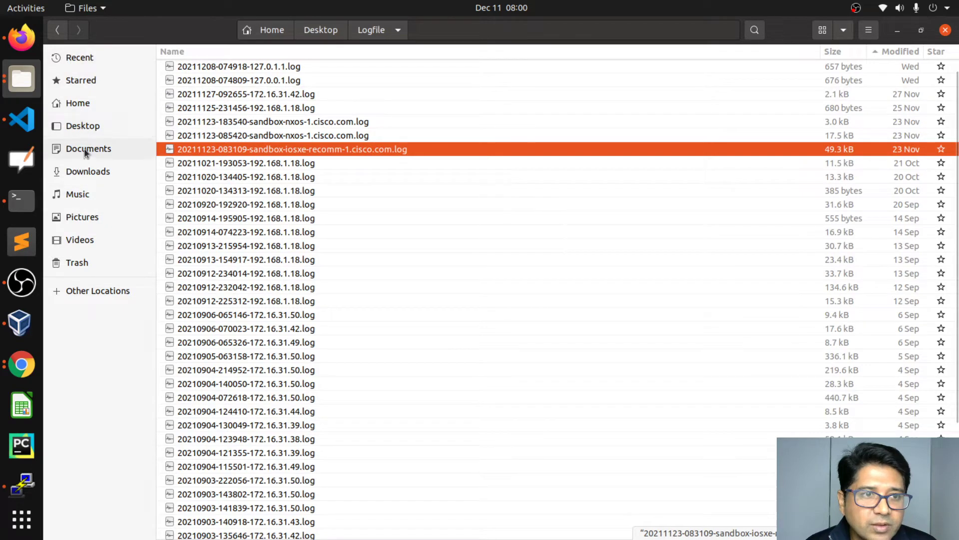
Locate the appliance files Linux Mint AutomationLab.ova and GenServ.ova in the Documents folder
{"action": "left_click", "coordinate": [86, 130]}
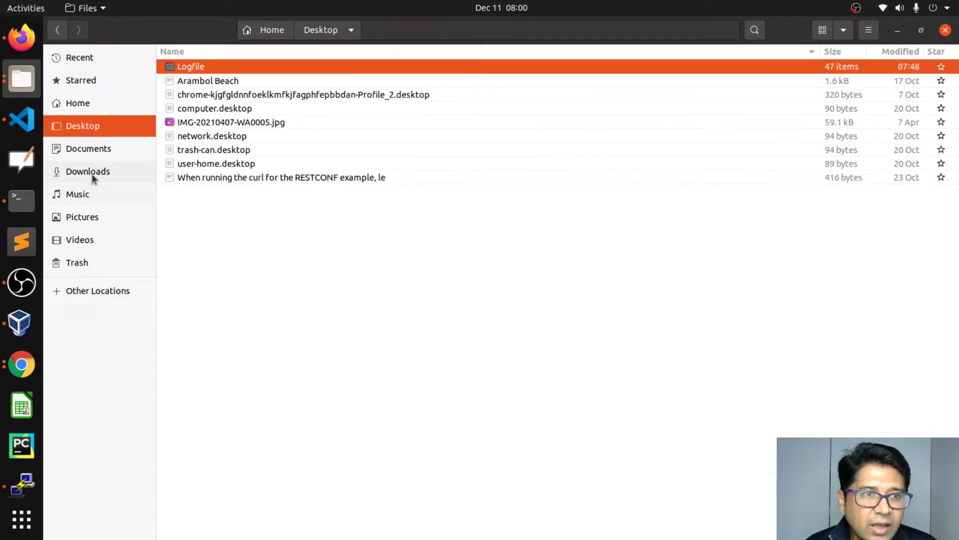
{"action": "left_click", "coordinate": [88, 155]}
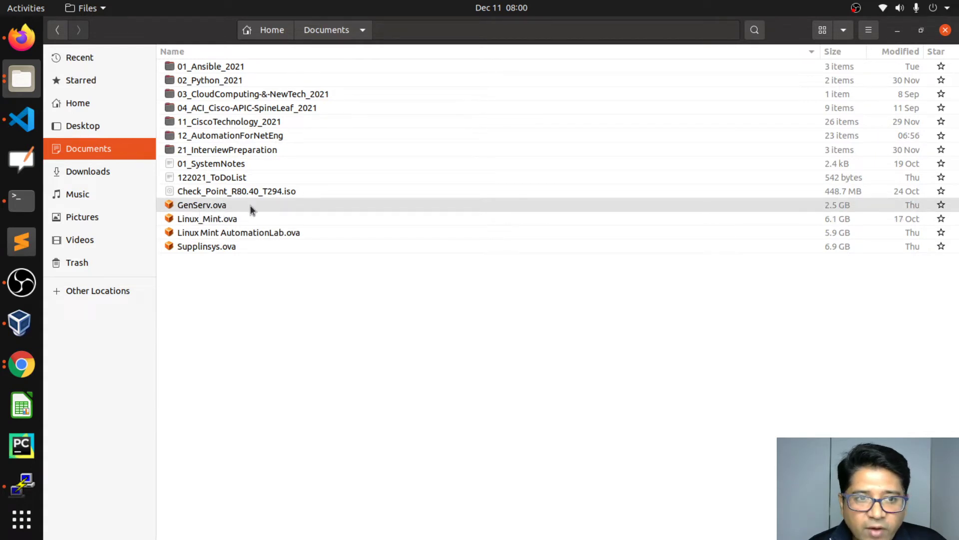
{"action": "left_click", "coordinate": [236, 233]}
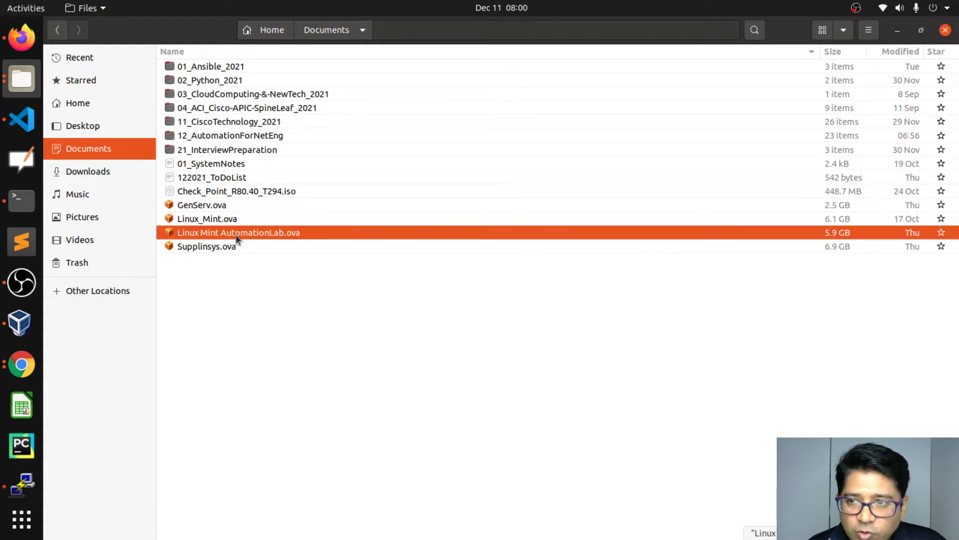
{"action": "left_click", "coordinate": [213, 203]}
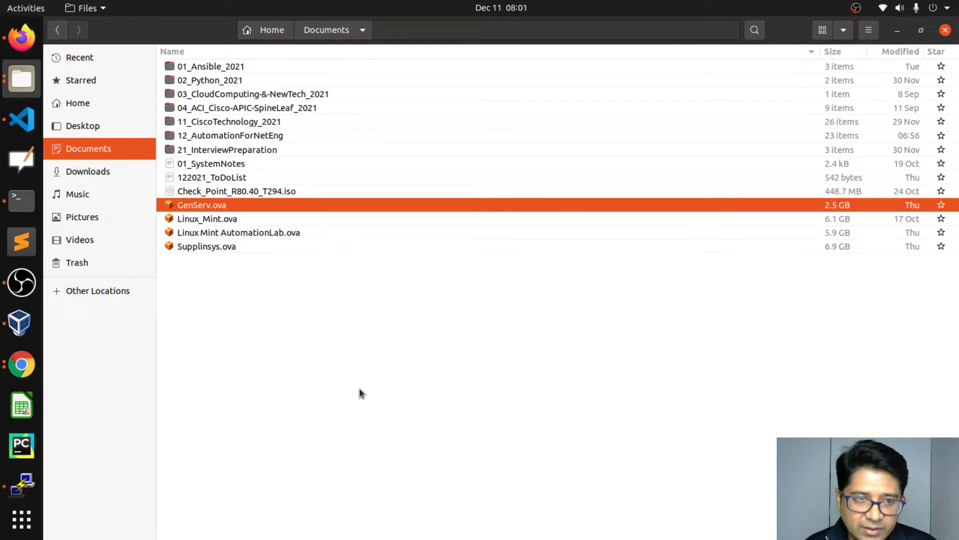
Switch to VirtualBox Manager and choose GenServ.ova from the Documents folder as the appliance to import, continuing to its appliance settings
{"action": "key", "text": "alt+Tab"}
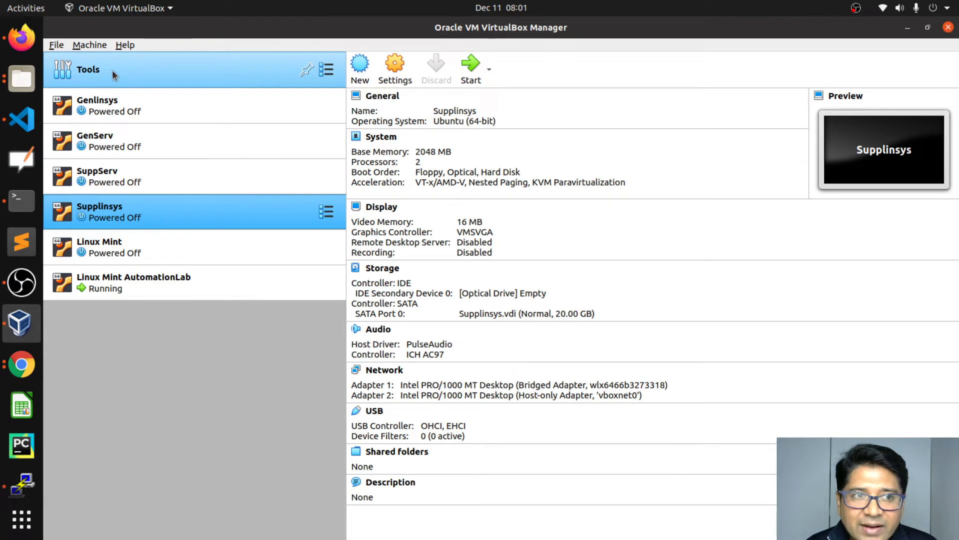
{"action": "left_click", "coordinate": [152, 71]}
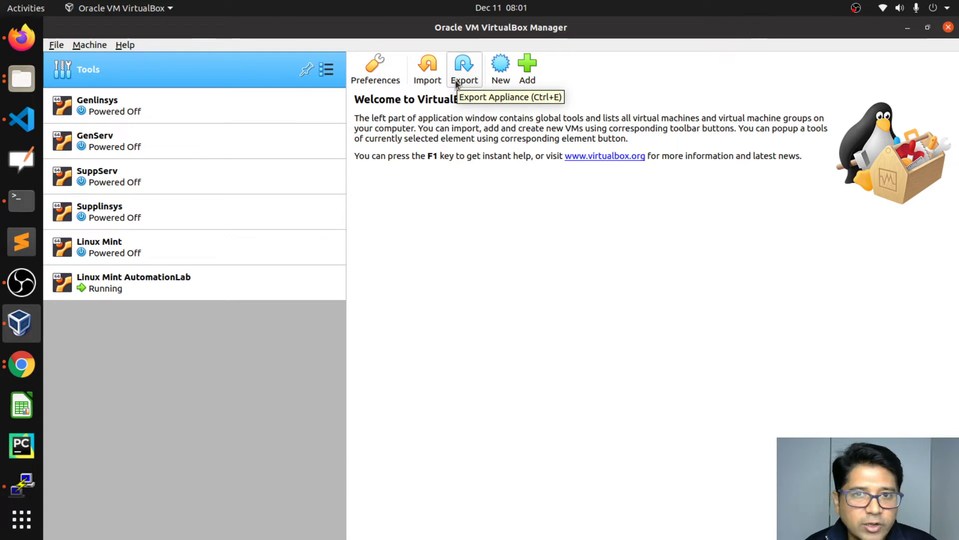
{"action": "left_click", "coordinate": [427, 70]}
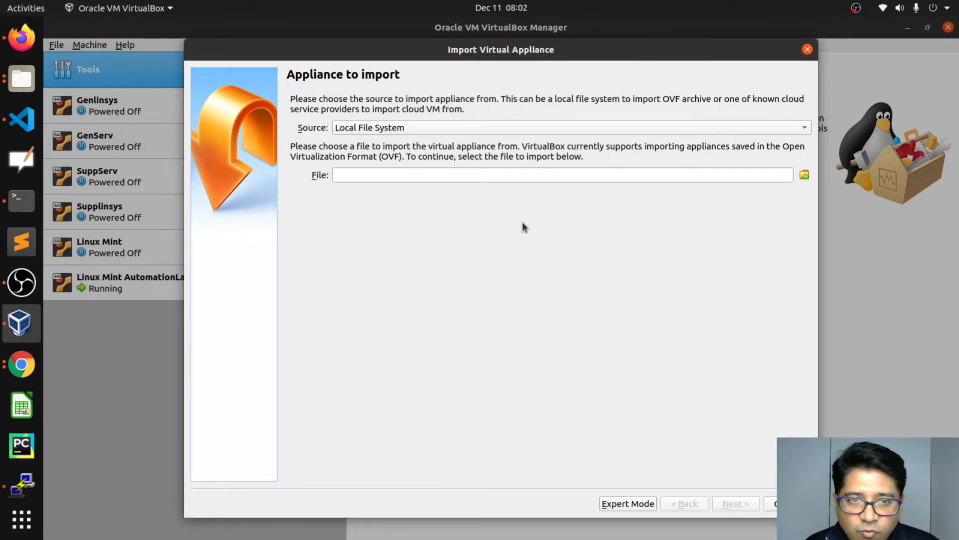
{"action": "left_click", "coordinate": [805, 176]}
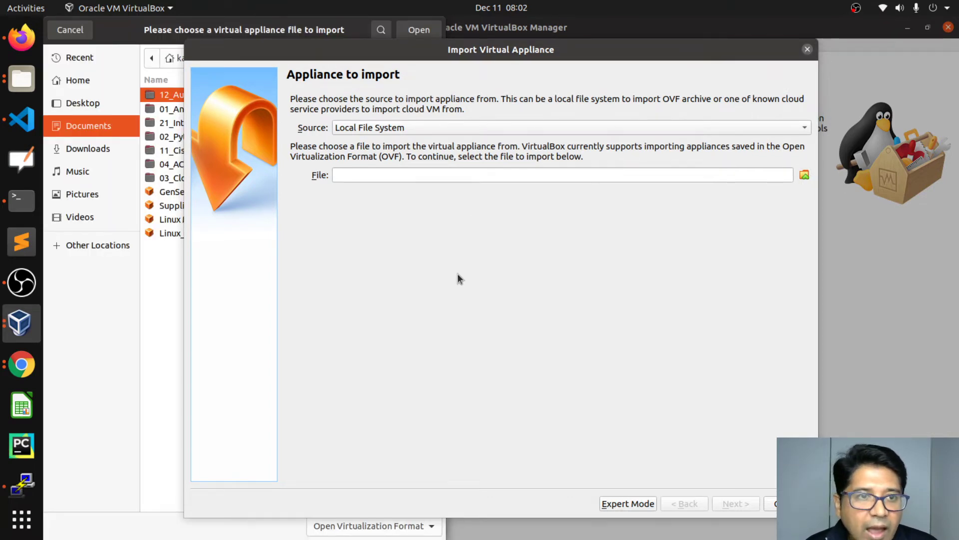
{"action": "left_click", "coordinate": [106, 34]}
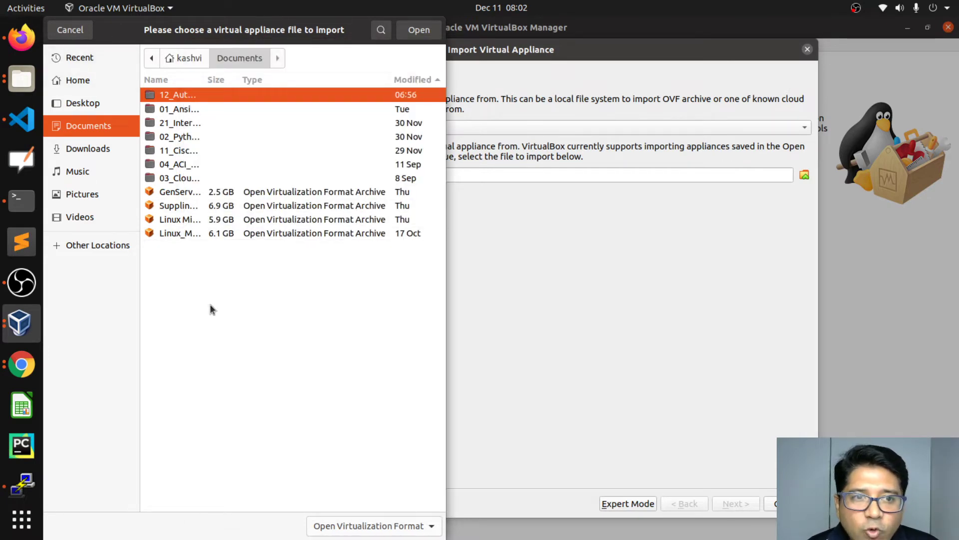
{"action": "left_click", "coordinate": [177, 193]}
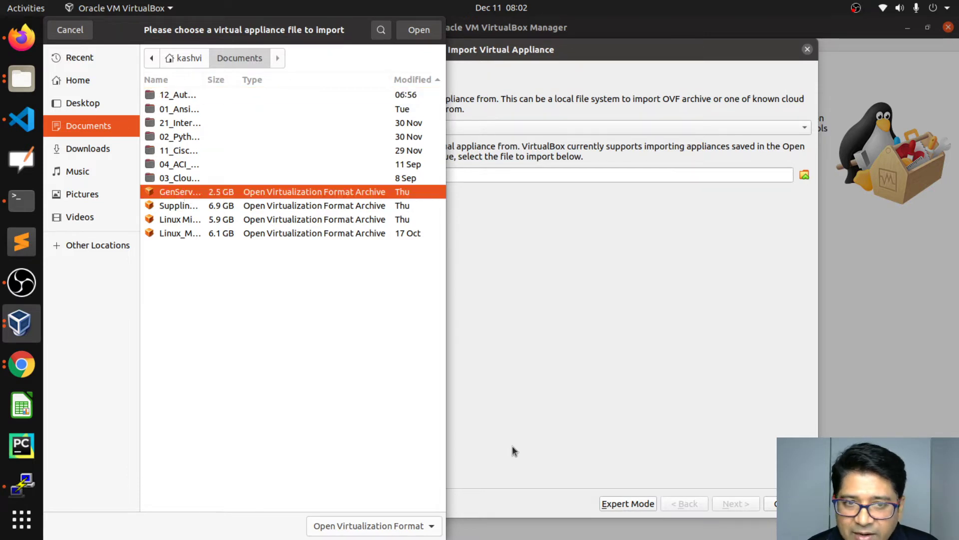
{"action": "left_click", "coordinate": [416, 36]}
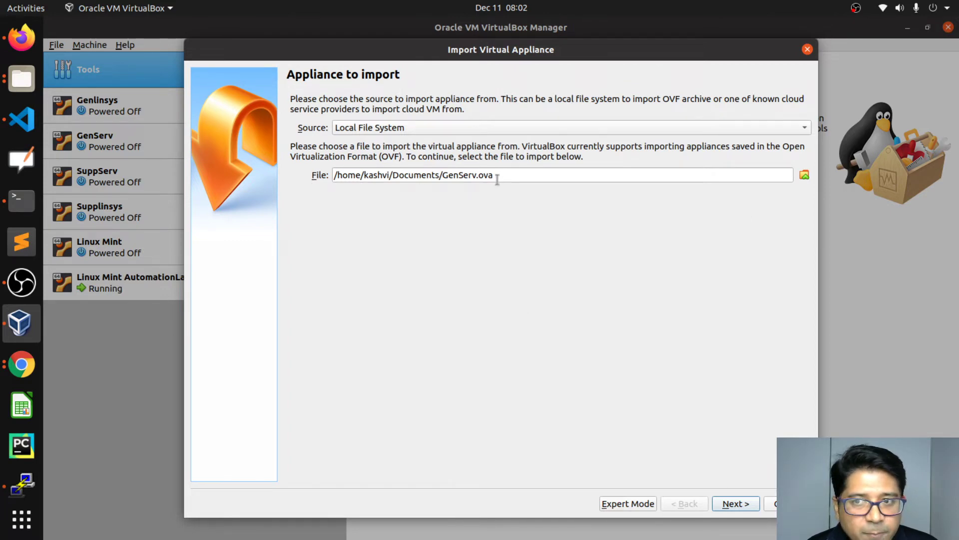
{"action": "left_click", "coordinate": [736, 504]}
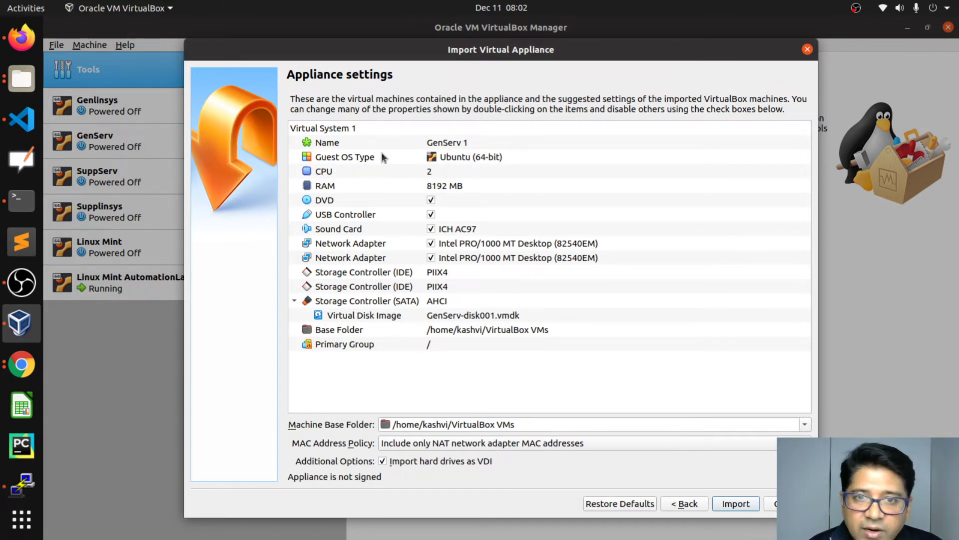
{"action": "mouse_move", "coordinate": [471, 145]}
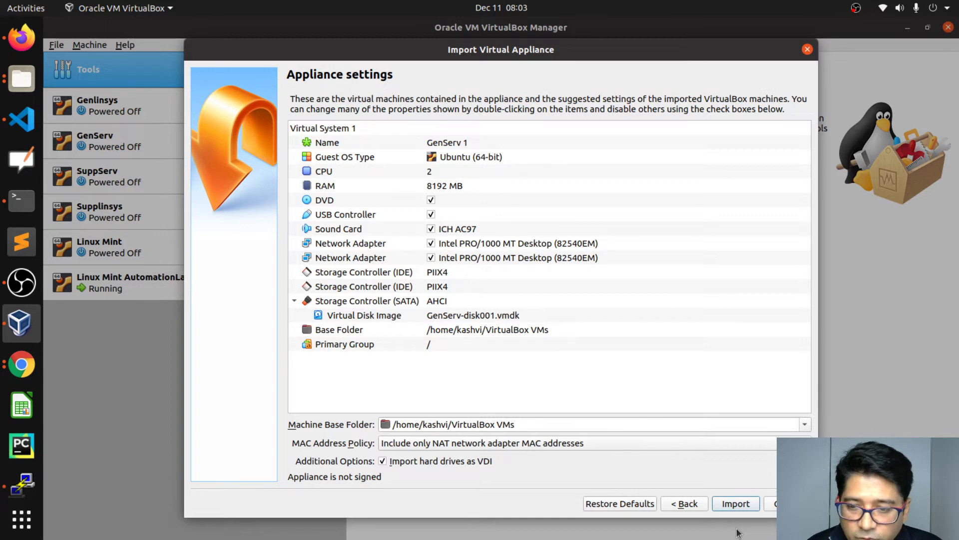
{"action": "left_click", "coordinate": [733, 505]}
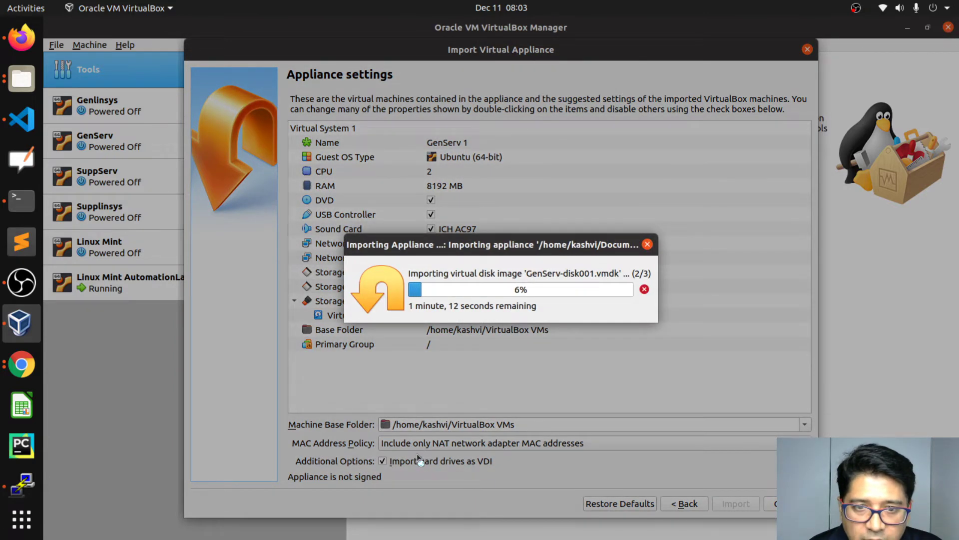
{"action": "left_click", "coordinate": [648, 244]}
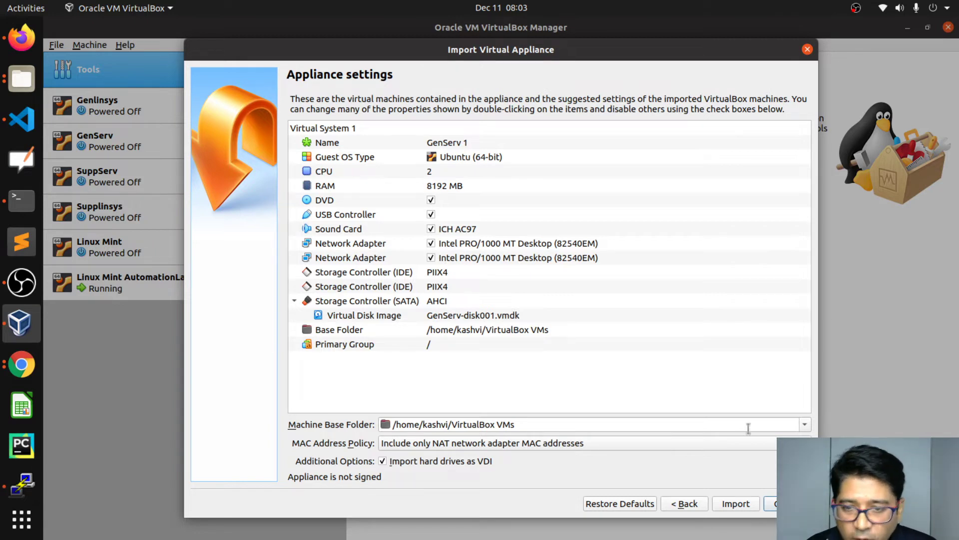
Try to import the GenServ appliance with new MAC addresses generated for all network adapters, and close the import wizard
{"action": "left_click", "coordinate": [570, 446]}
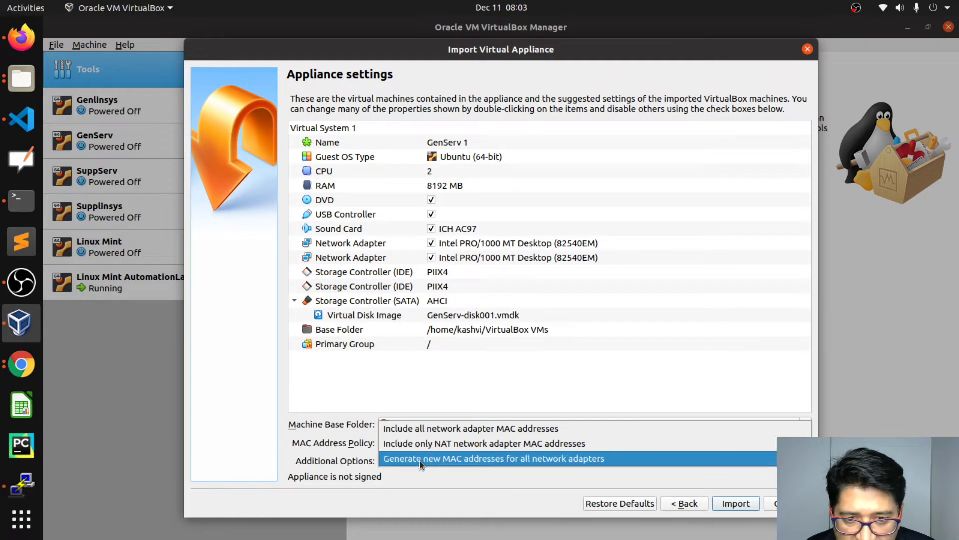
{"action": "left_click", "coordinate": [500, 460]}
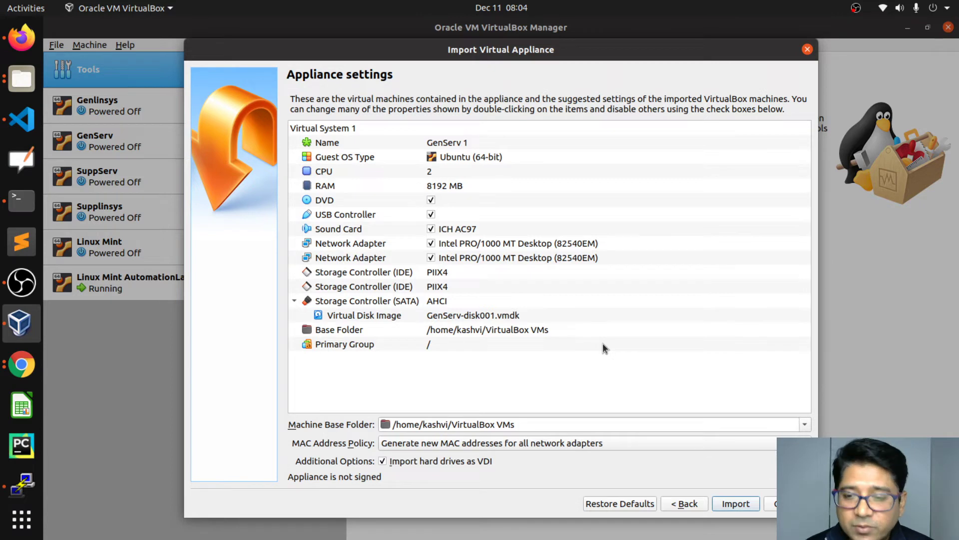
{"action": "left_click", "coordinate": [736, 506]}
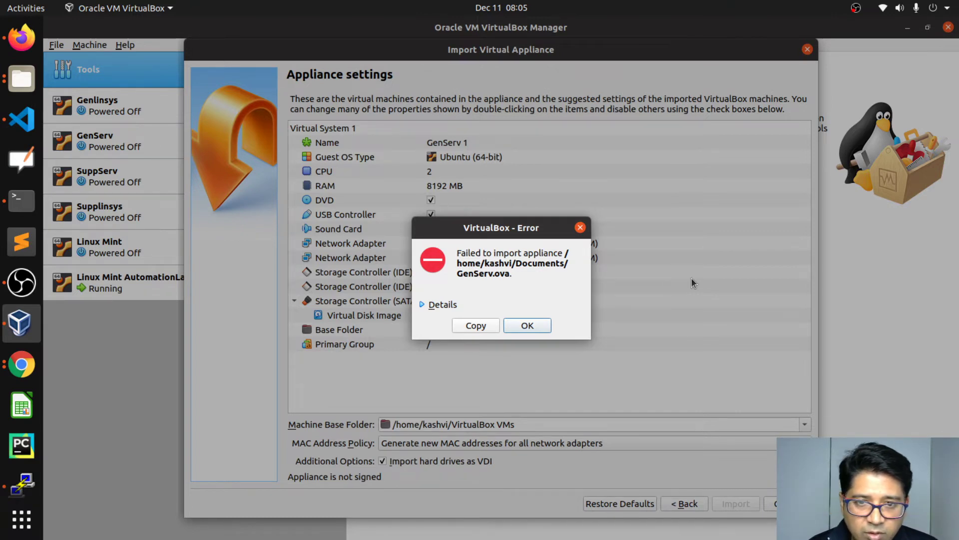
{"action": "left_click", "coordinate": [527, 326]}
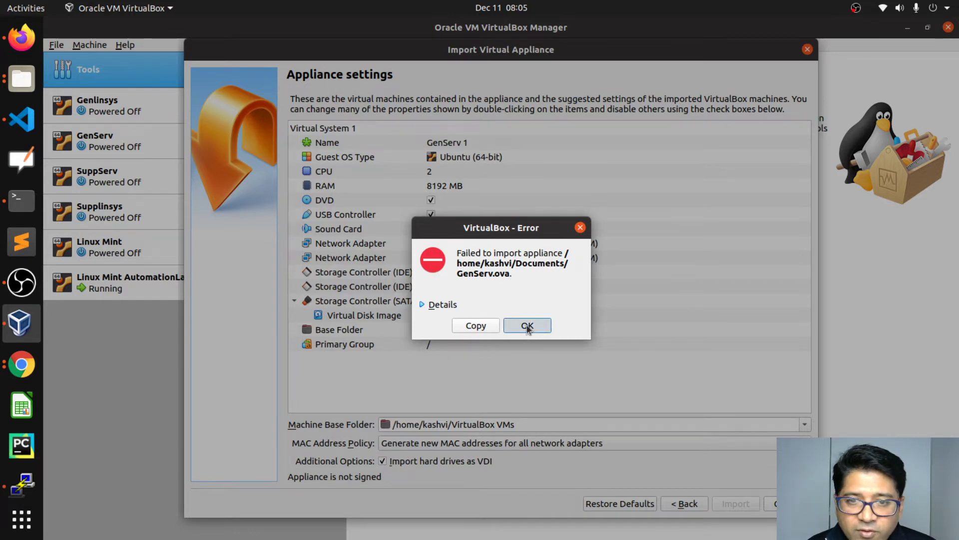
{"action": "left_click", "coordinate": [808, 49]}
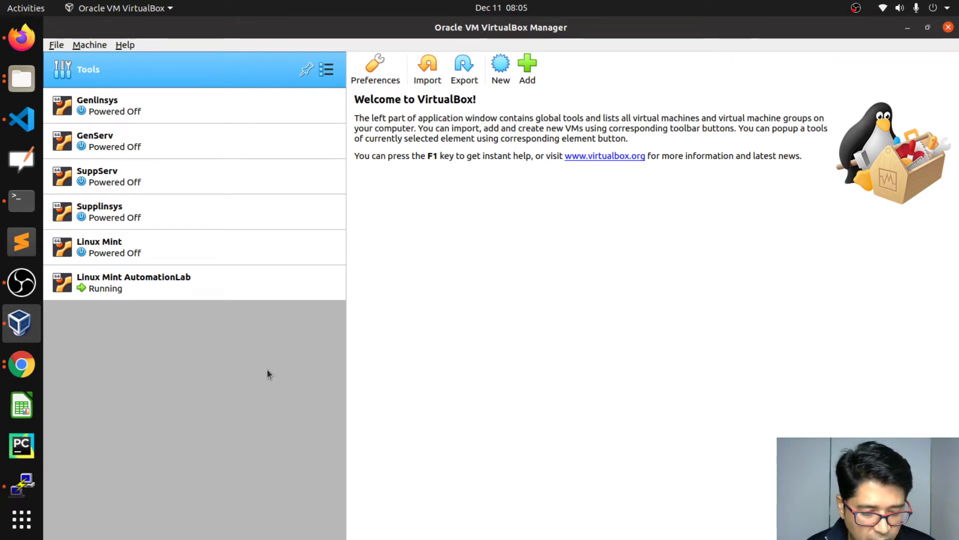
Switch to the running Linux Mint AutomationLab virtual machine and power it off from its terminal with shutdown -h now
{"action": "key", "text": "alt+Tab"}
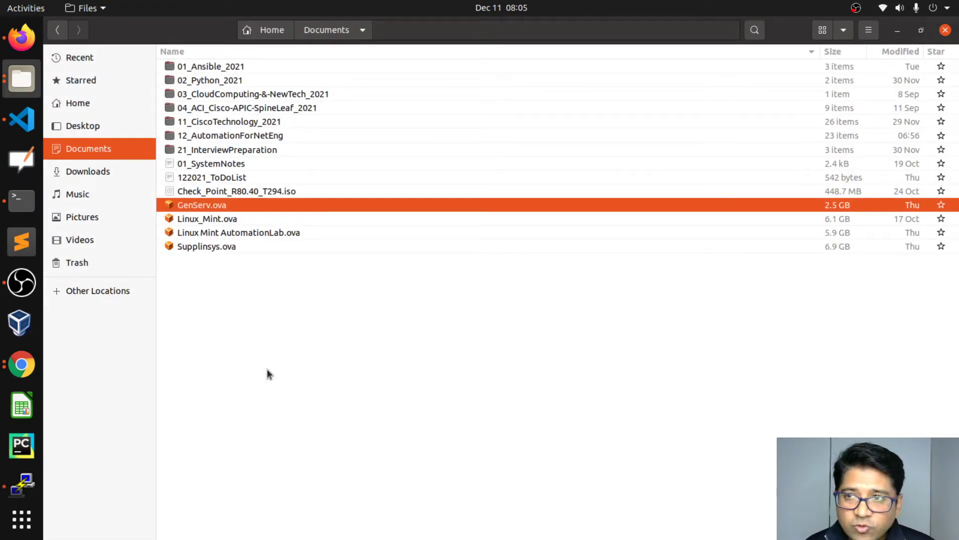
{"action": "left_click", "coordinate": [22, 326]}
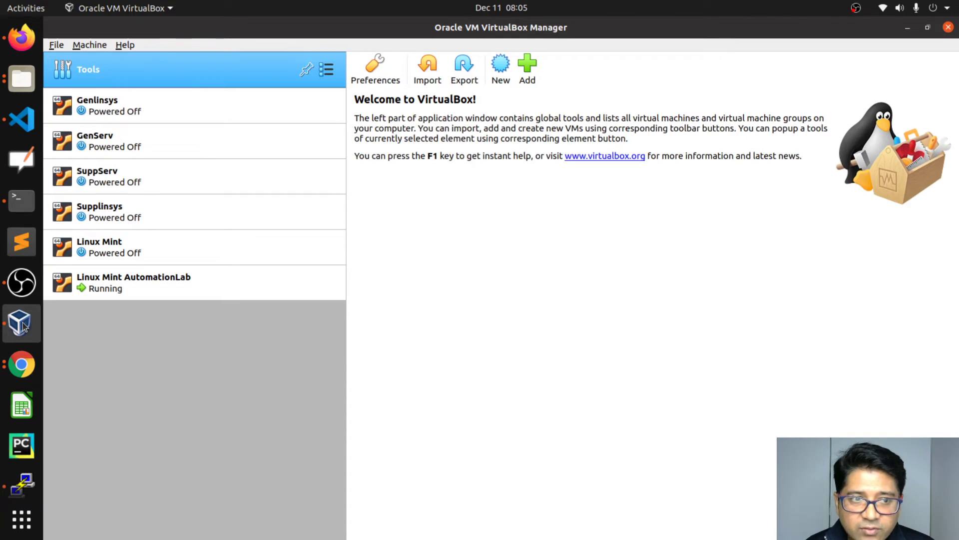
{"action": "left_click", "coordinate": [135, 281]}
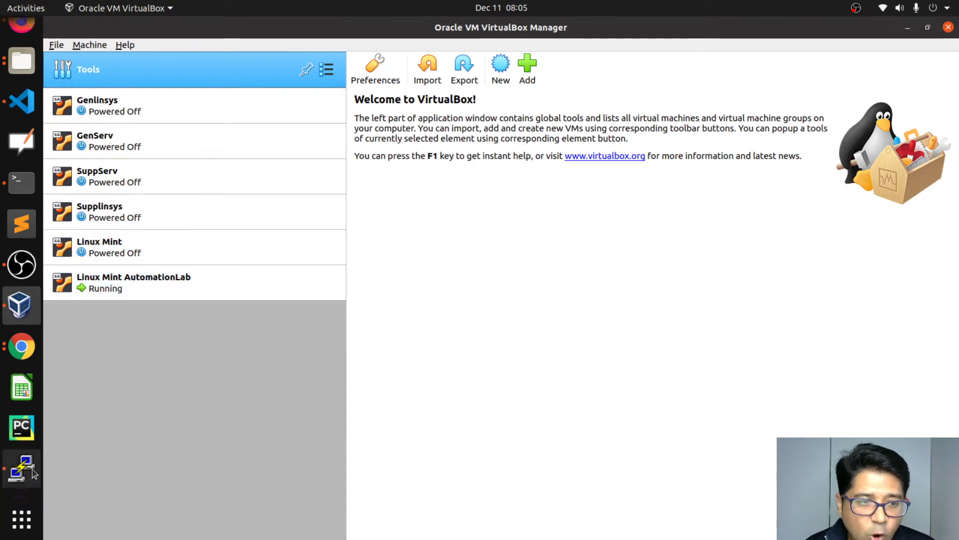
{"action": "left_click", "coordinate": [23, 480]}
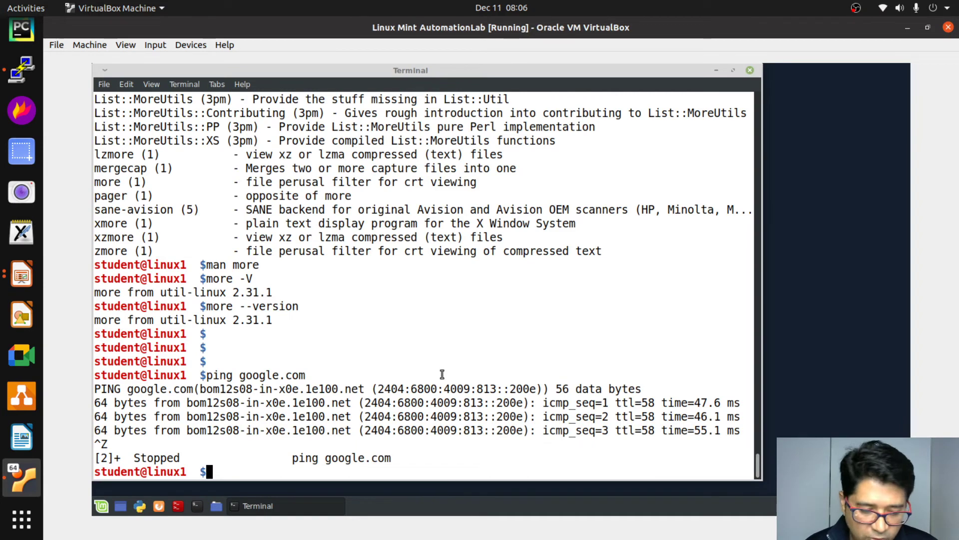
{"action": "type", "text": "shut"}
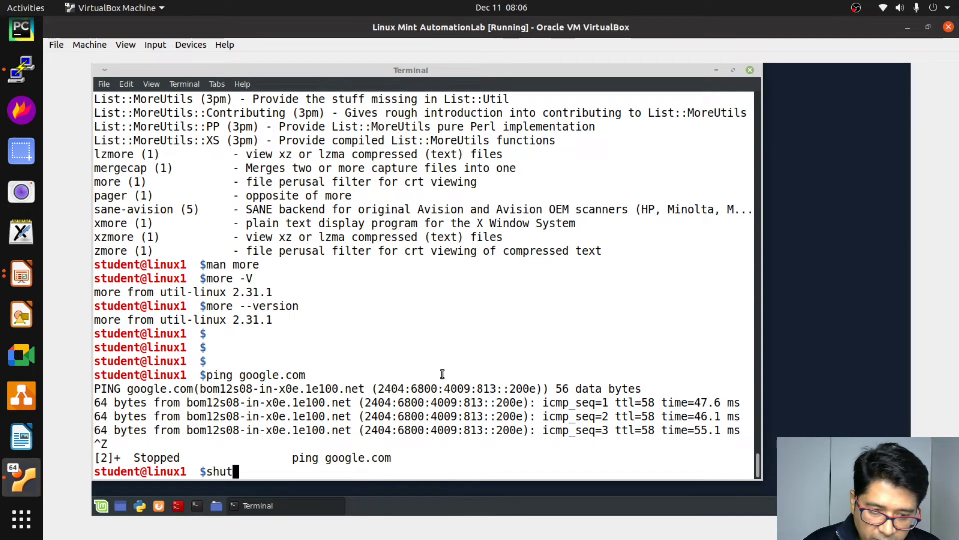
{"action": "type", "text": "down "}
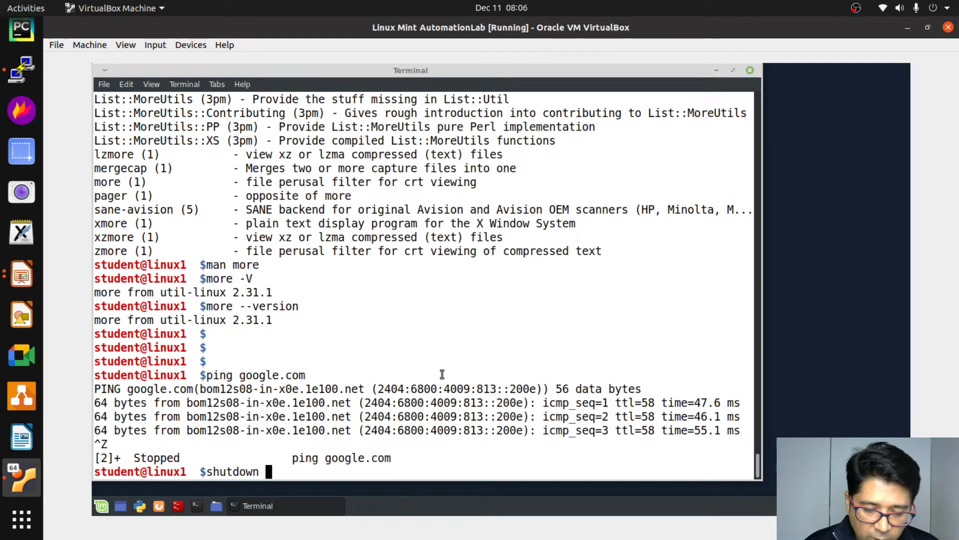
{"action": "type", "text": "-h now"}
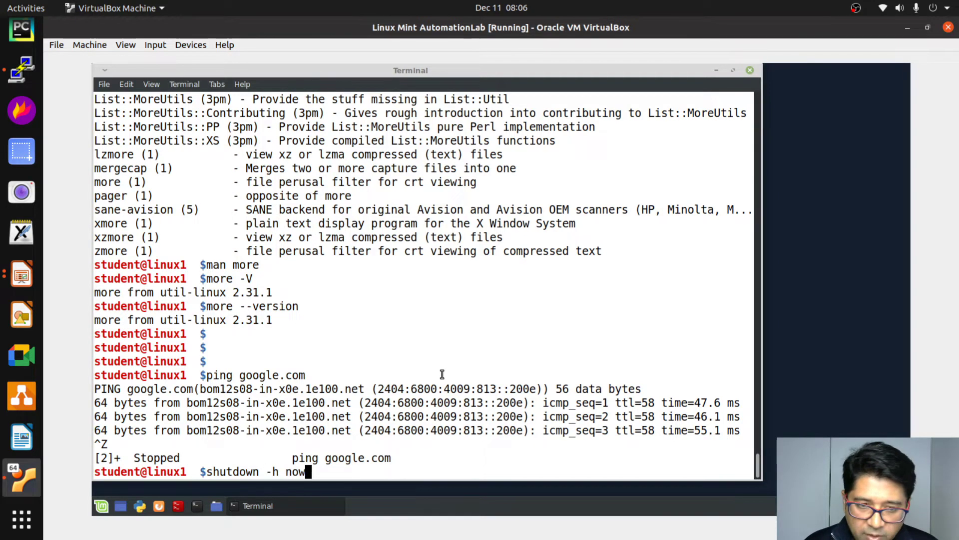
{"action": "key", "text": "Return"}
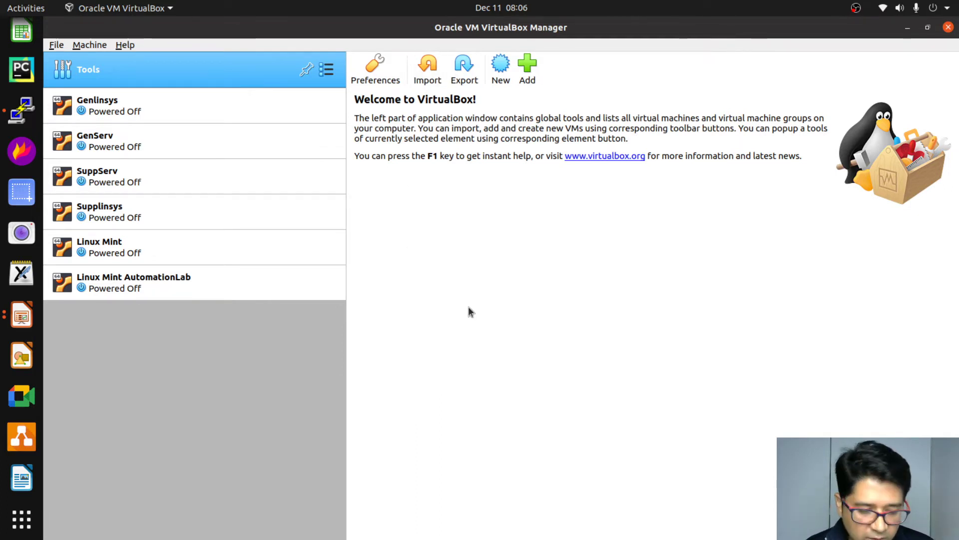
Return to VirtualBox Manager, select Documents/GenServ.ova for import and set its MAC address policy to generate new MAC addresses for all network adapters
{"action": "key", "text": "alt+Tab"}
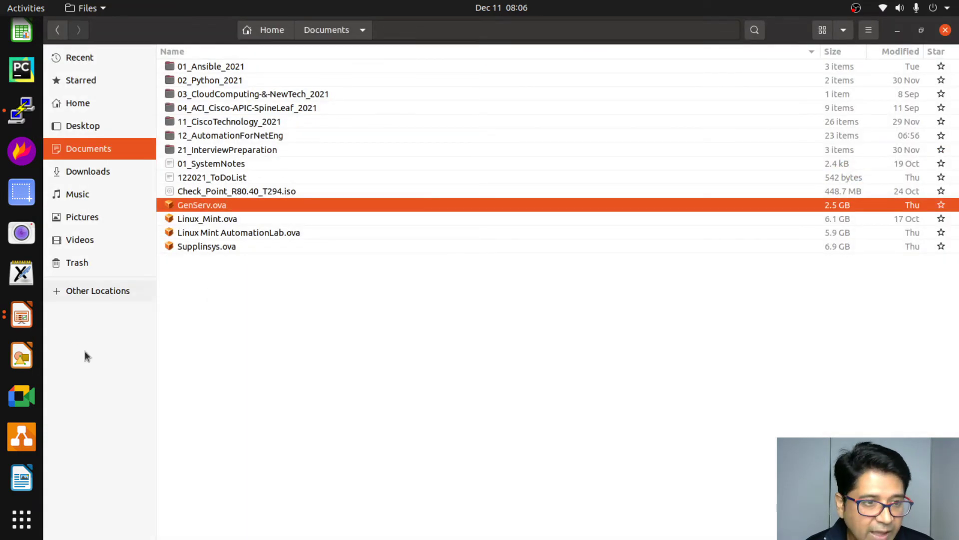
{"action": "scroll", "coordinate": [22, 394], "scroll_direction": "up", "scroll_amount": 5}
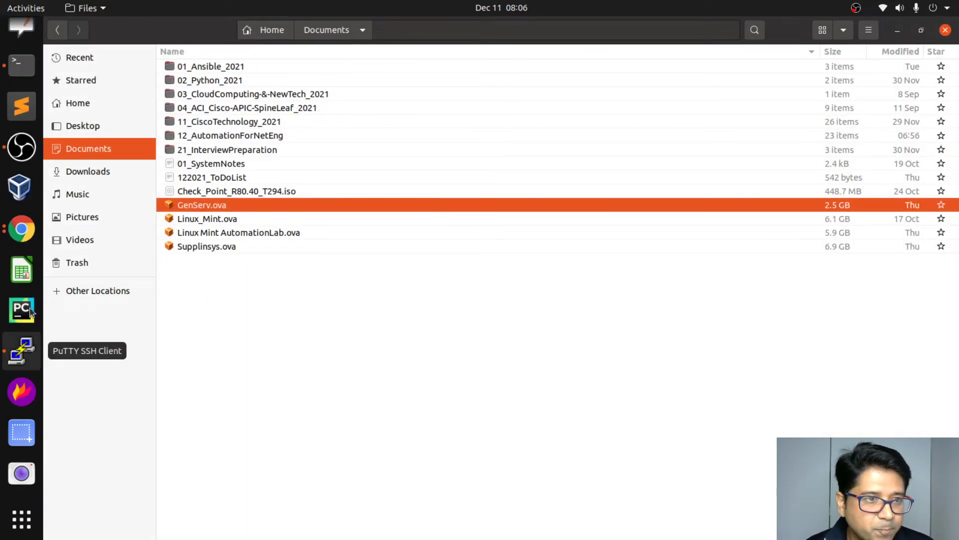
{"action": "left_click", "coordinate": [24, 194]}
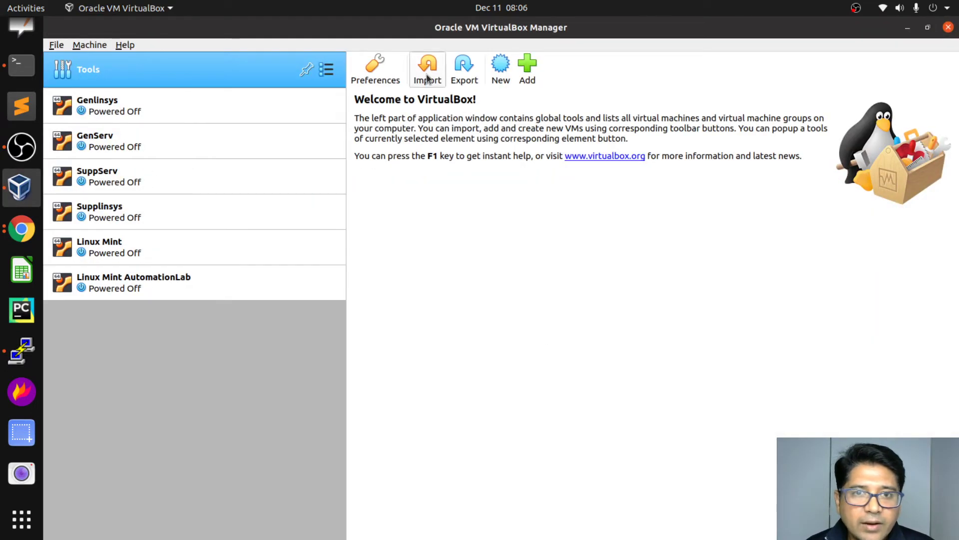
{"action": "left_click", "coordinate": [427, 75]}
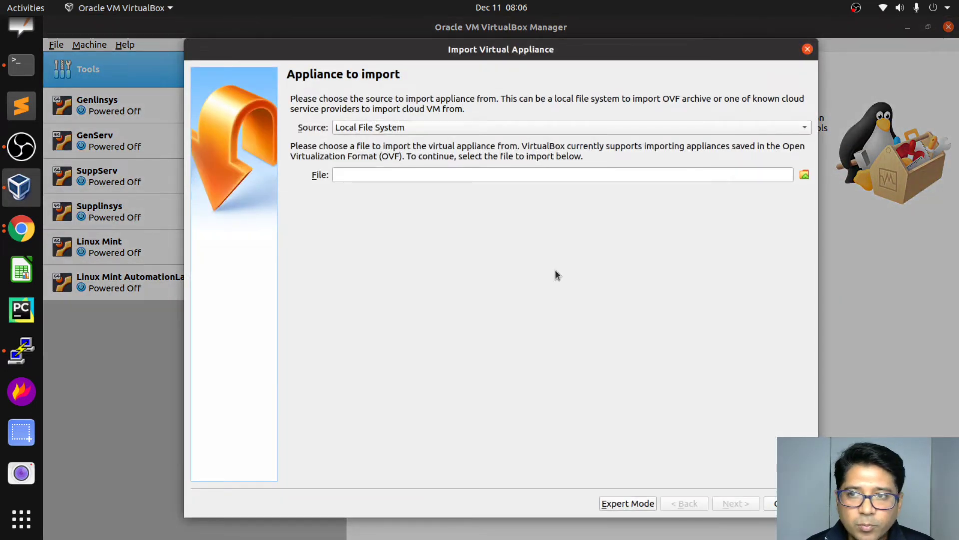
{"action": "left_click", "coordinate": [805, 175]}
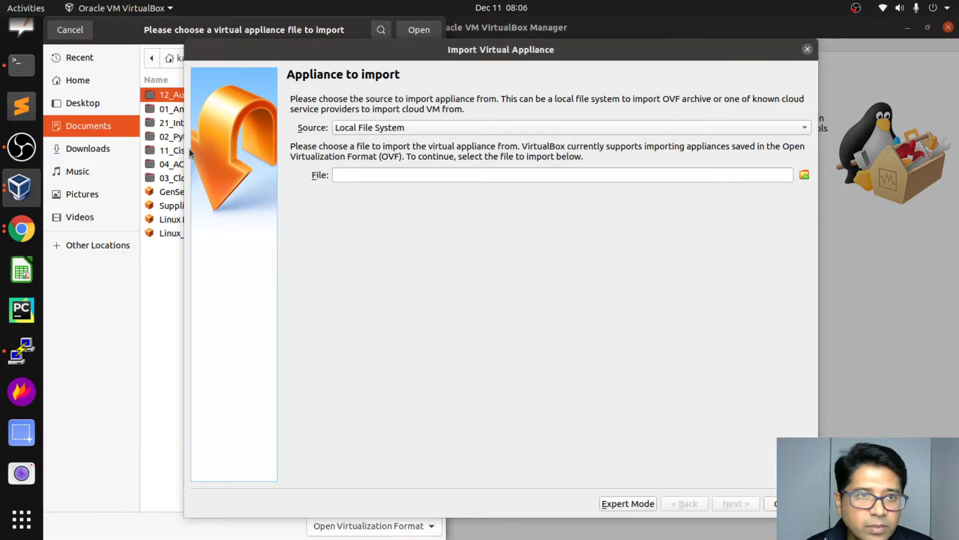
{"action": "left_click", "coordinate": [107, 28]}
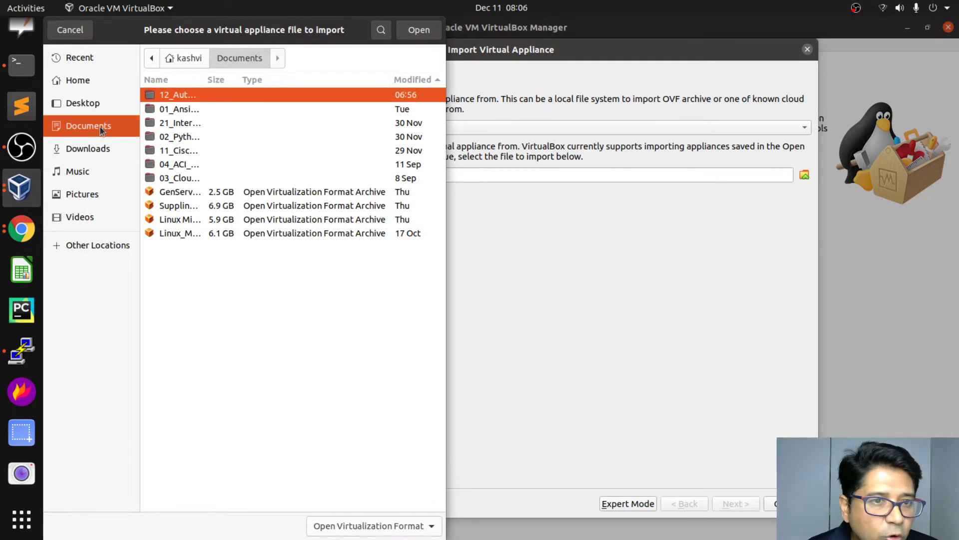
{"action": "left_click", "coordinate": [179, 194]}
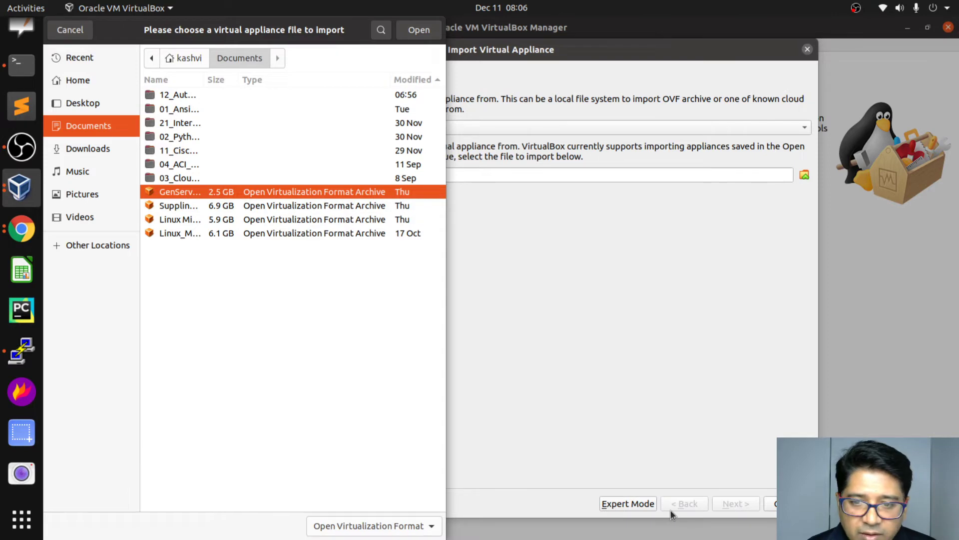
{"action": "left_click", "coordinate": [414, 31]}
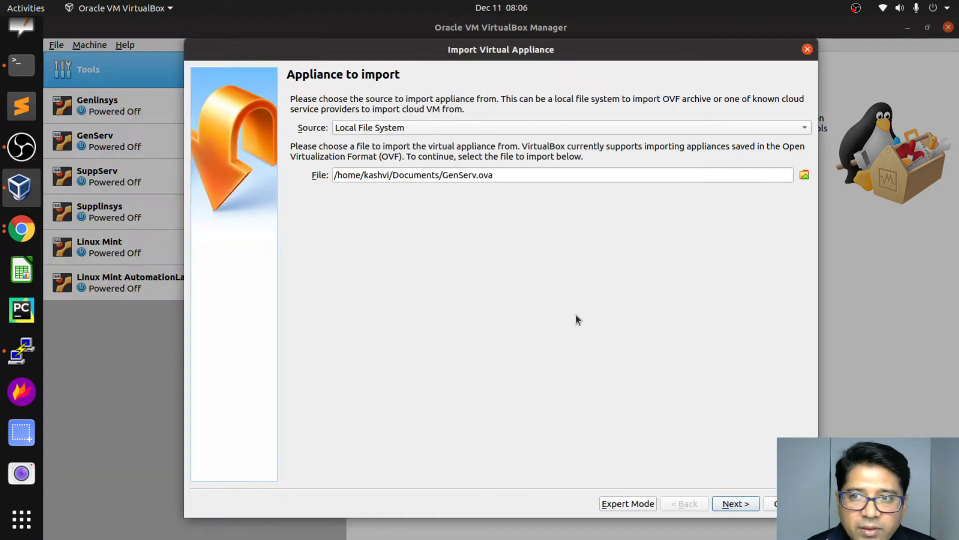
{"action": "left_click", "coordinate": [748, 504]}
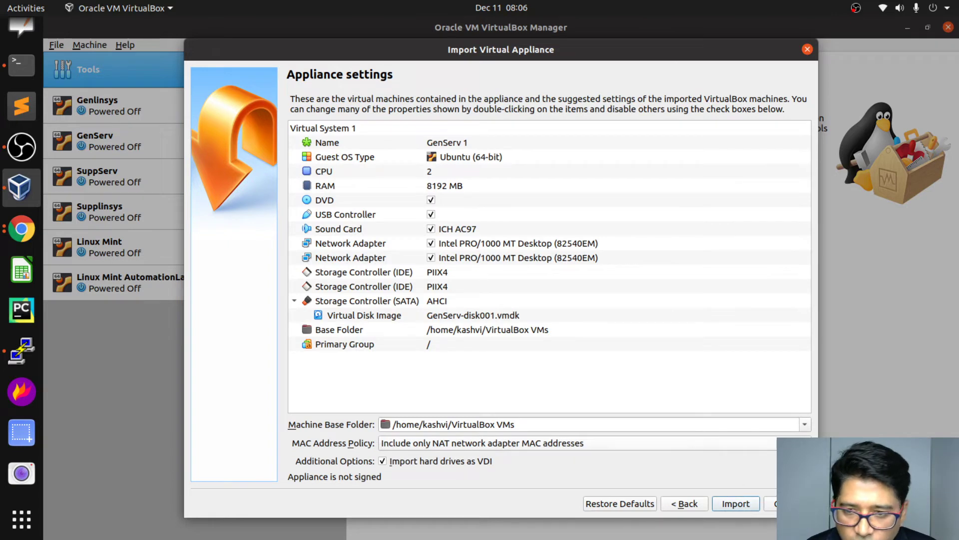
{"action": "left_click", "coordinate": [534, 443]}
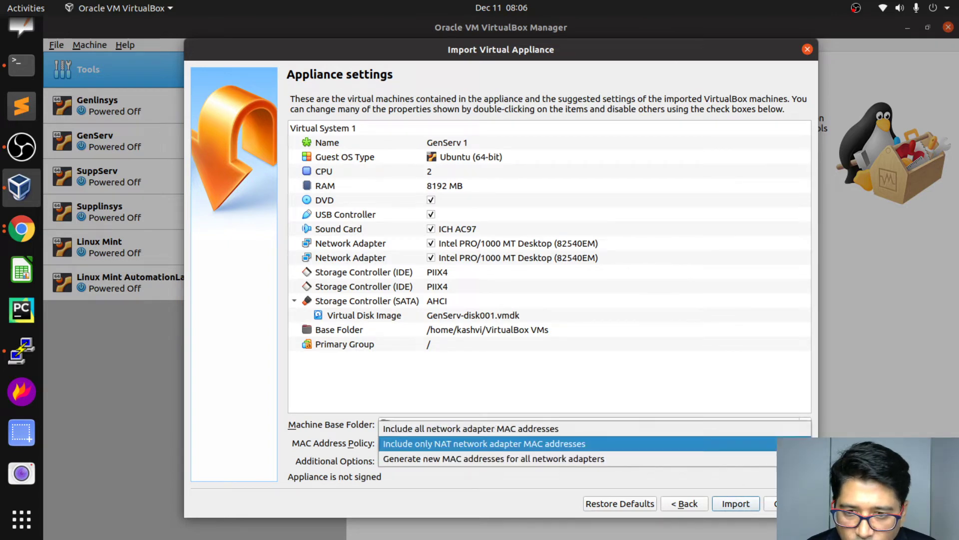
{"action": "left_click", "coordinate": [528, 460]}
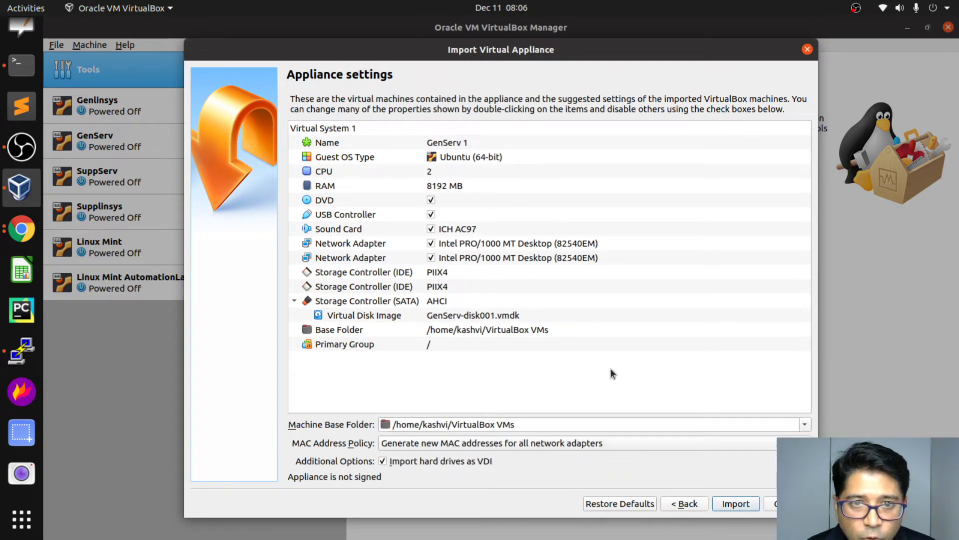
Try to import the GenServ appliance, dismiss the error and go back to choosing the appliance file
{"action": "left_click", "coordinate": [736, 504]}
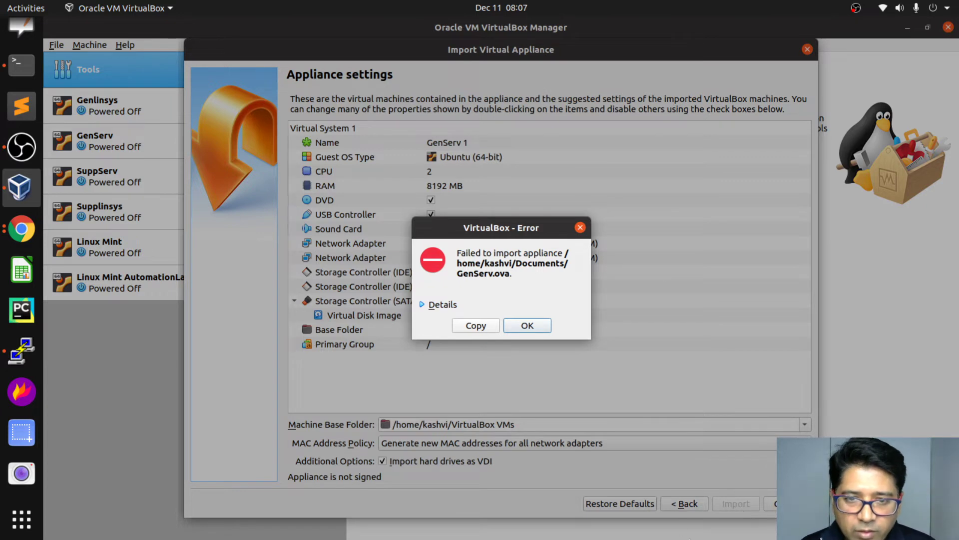
{"action": "left_click", "coordinate": [581, 228]}
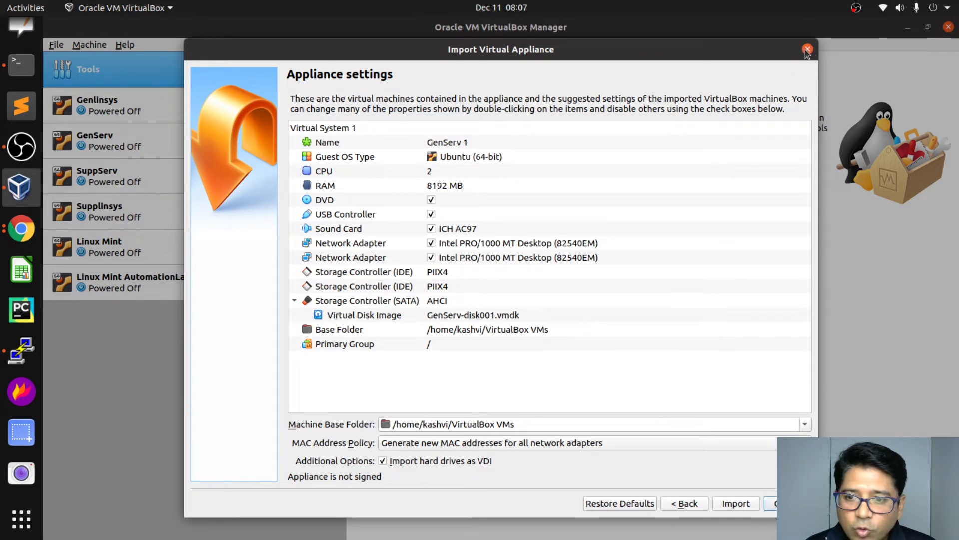
{"action": "left_click", "coordinate": [683, 504]}
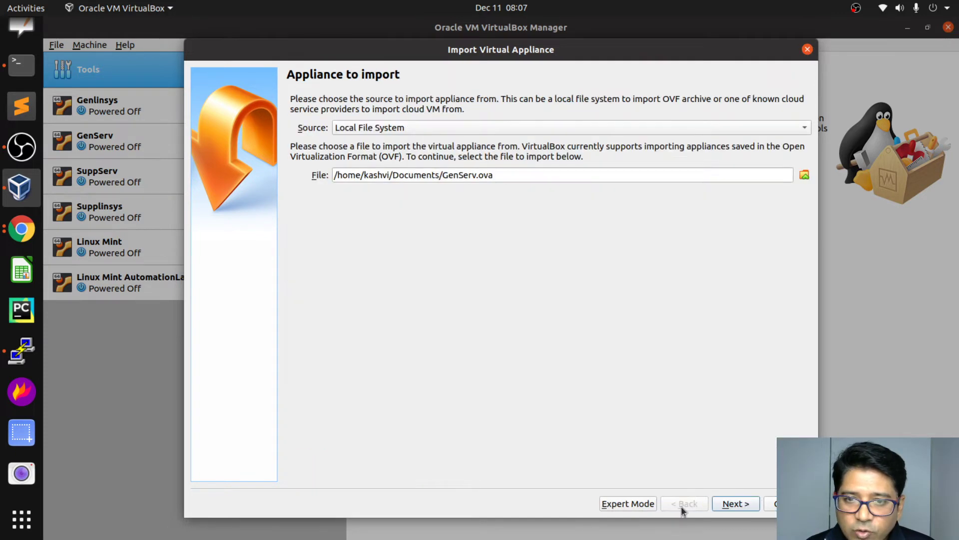
{"action": "left_click", "coordinate": [805, 175]}
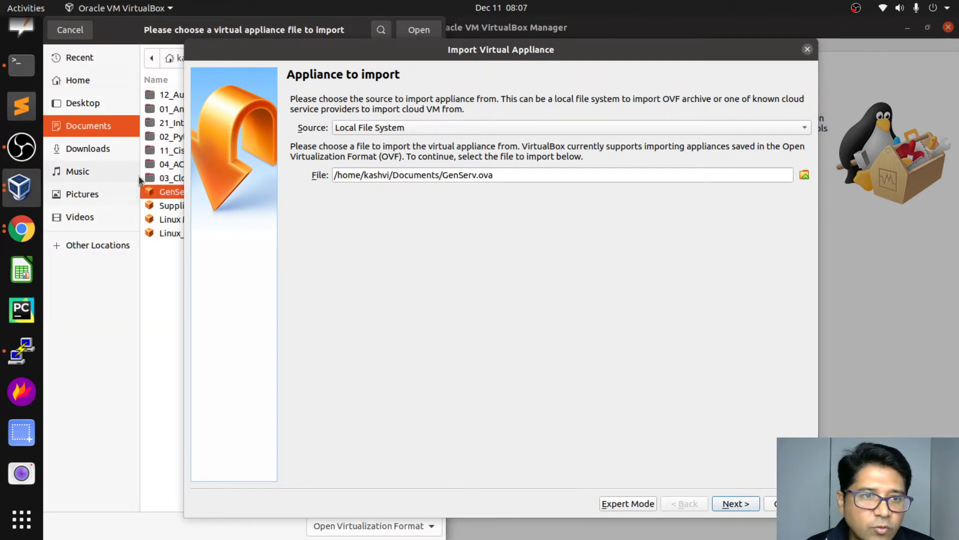
{"action": "left_click", "coordinate": [104, 33]}
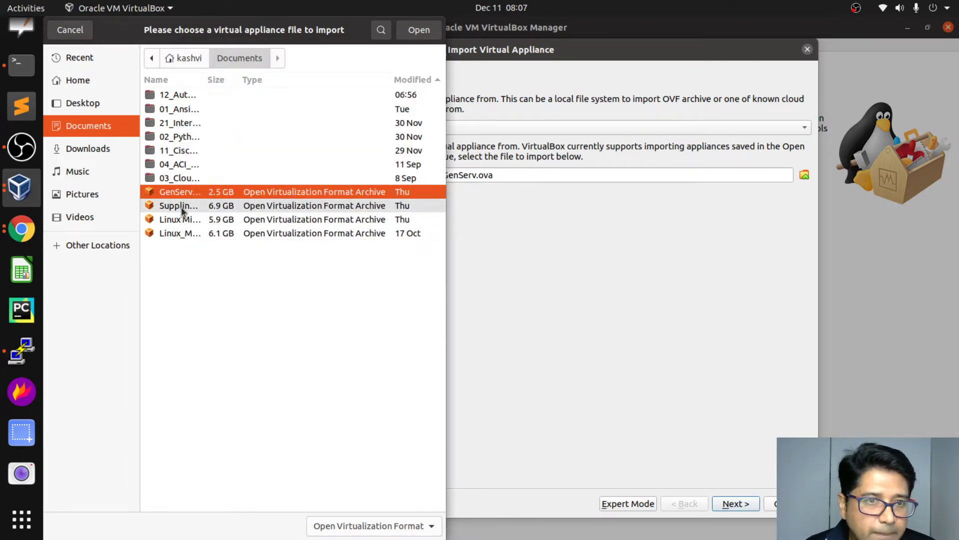
{"action": "left_click", "coordinate": [182, 221]}
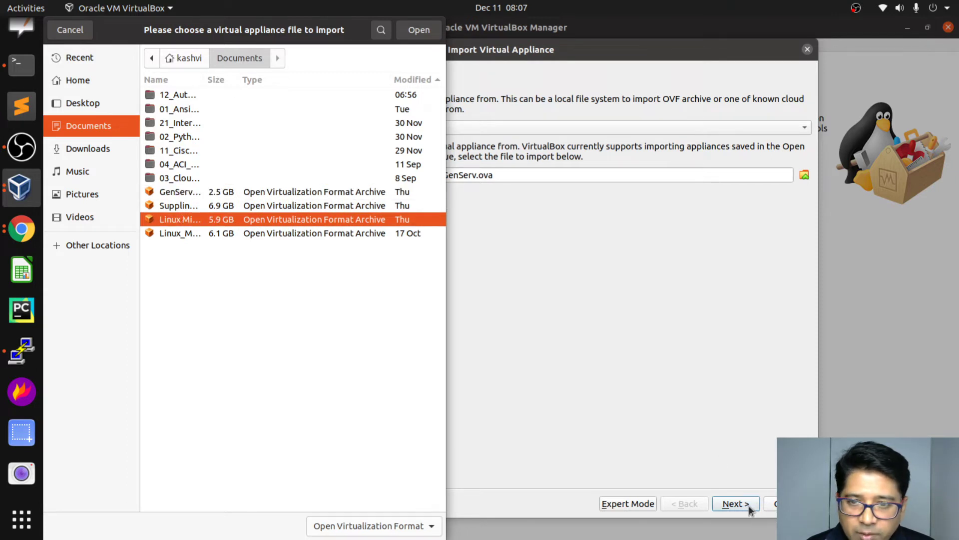
{"action": "left_click", "coordinate": [418, 30]}
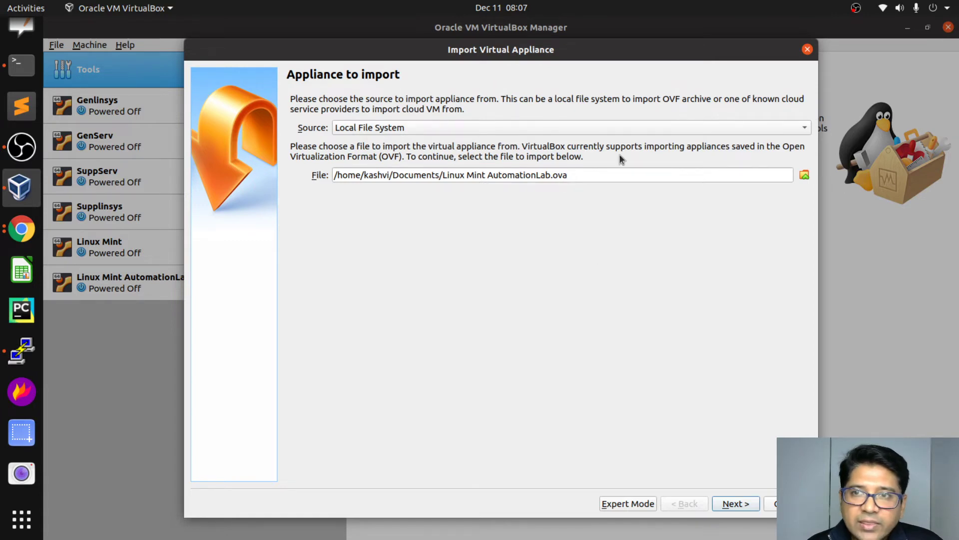
{"action": "left_click", "coordinate": [807, 51]}
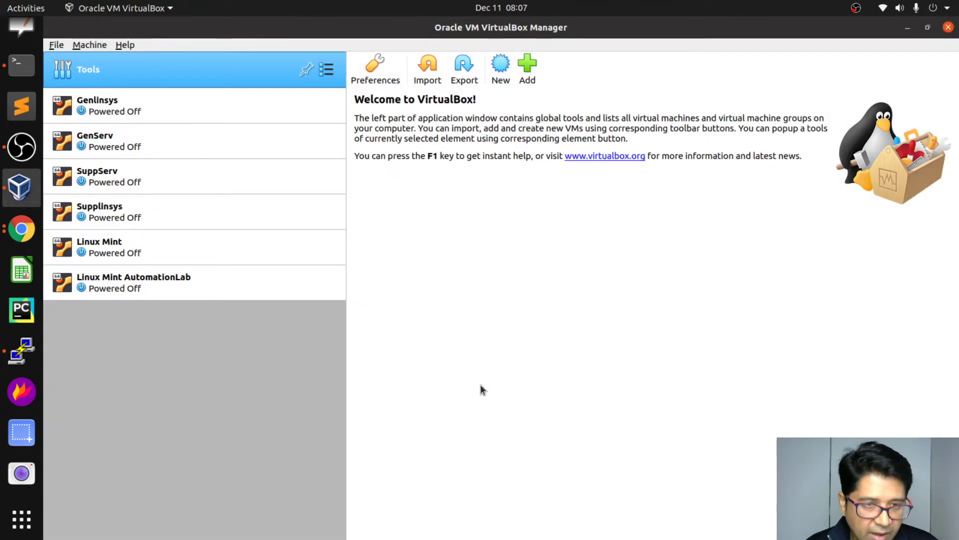
{"action": "key", "text": "alt+Tab"}
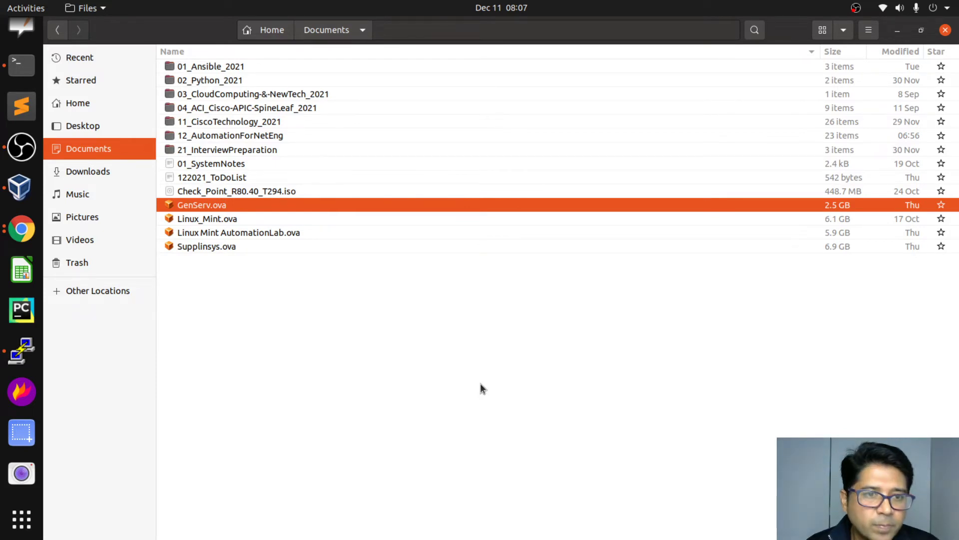
{"action": "key", "text": "alt+Tab"}
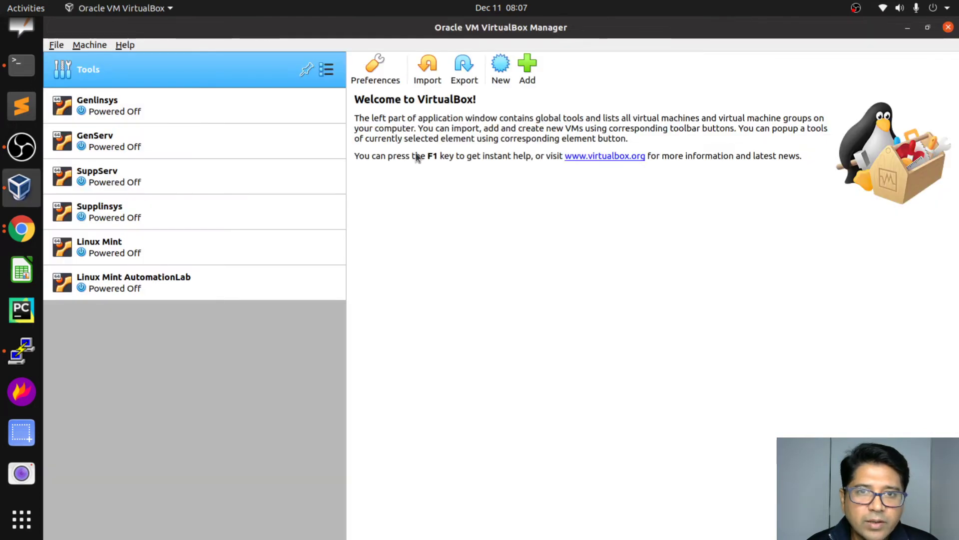
Start a new appliance import, choose Linux Mint AutomationLab.ova from the Documents folder and continue to its appliance settings
{"action": "left_click", "coordinate": [429, 70]}
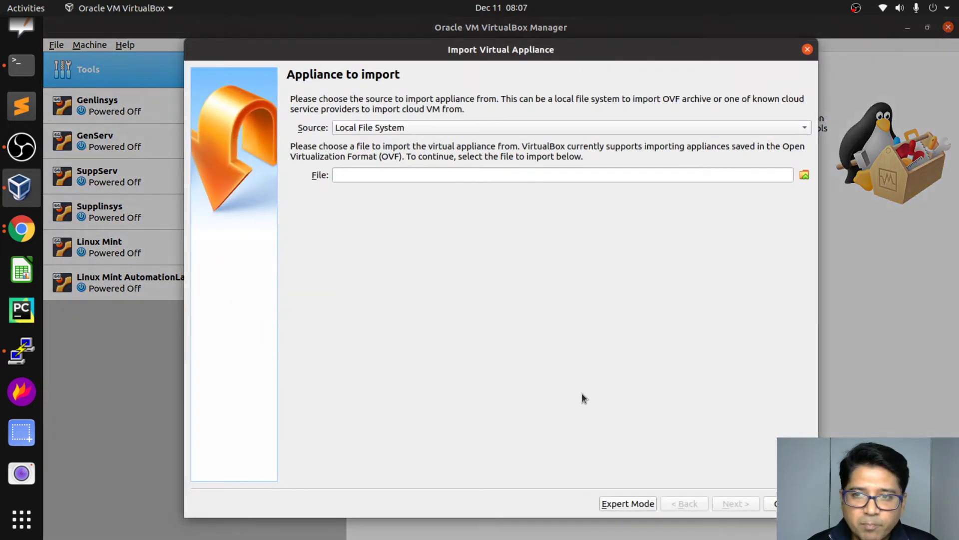
{"action": "left_click", "coordinate": [805, 174]}
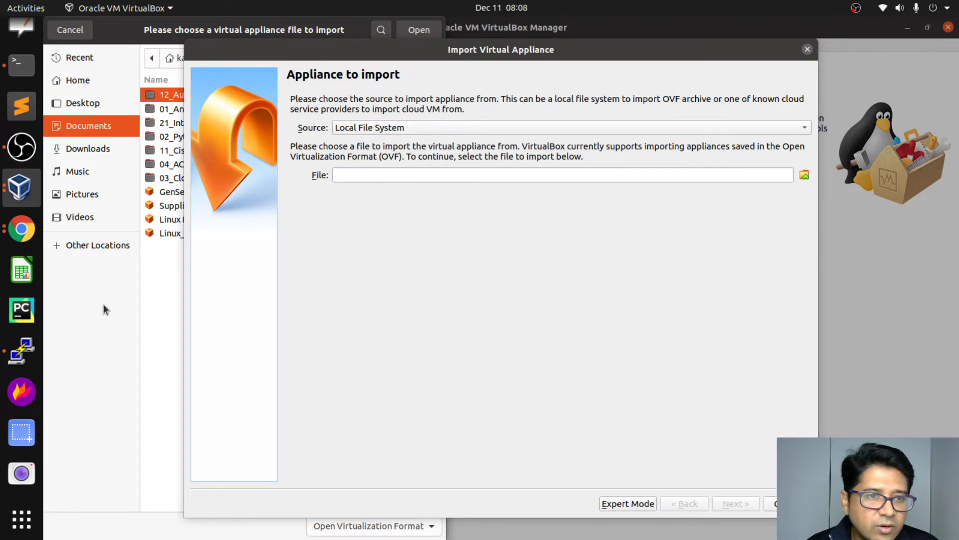
{"action": "left_click", "coordinate": [211, 37]}
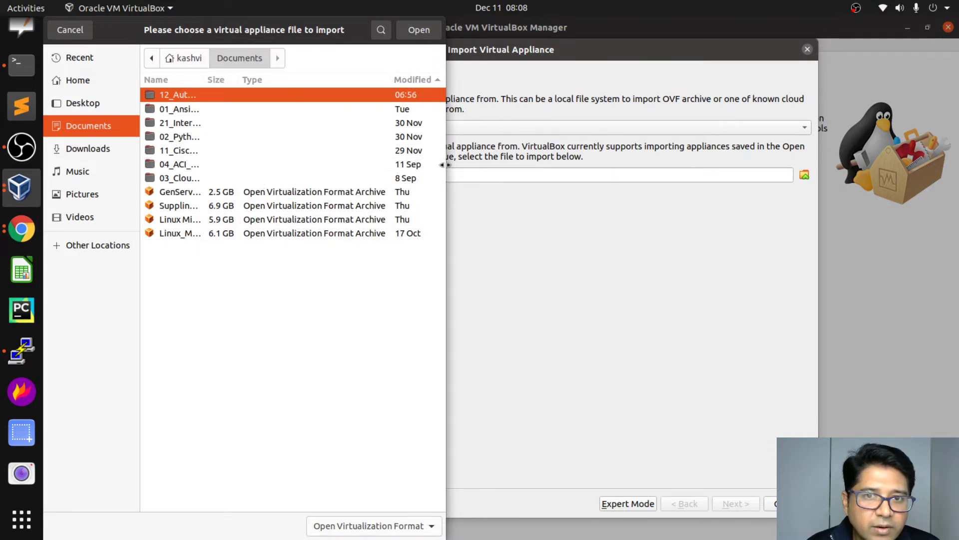
{"action": "left_click_drag", "start_coordinate": [445, 164], "coordinate": [783, 165]}
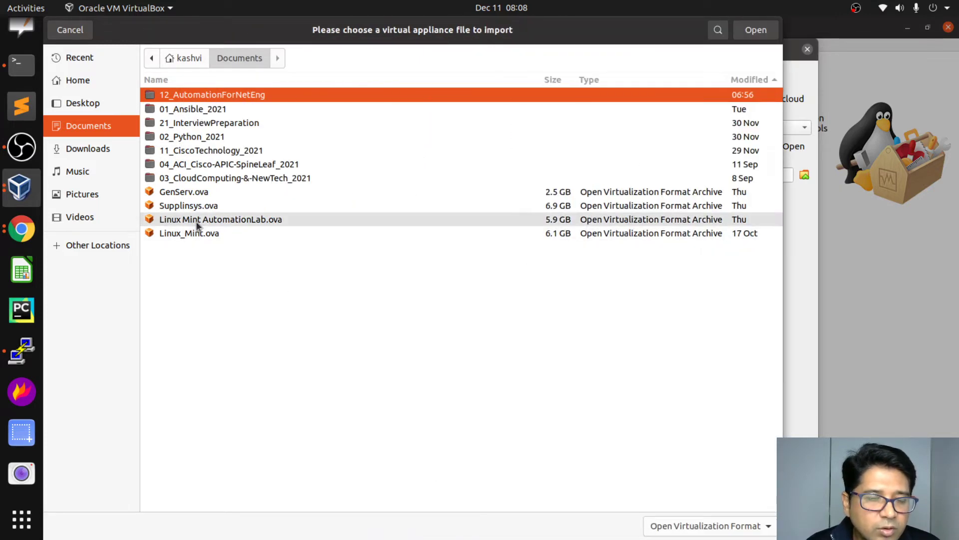
{"action": "left_click", "coordinate": [236, 225]}
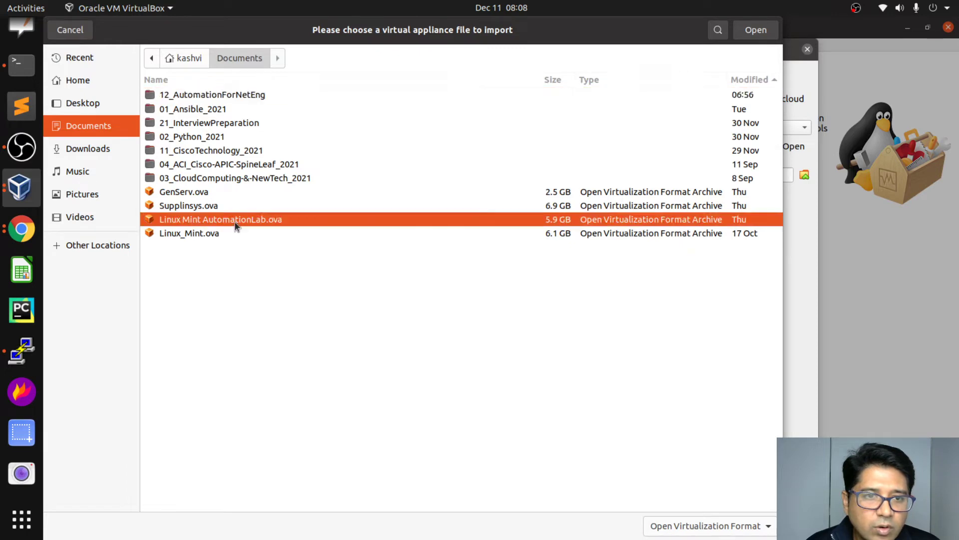
{"action": "left_click", "coordinate": [755, 29]}
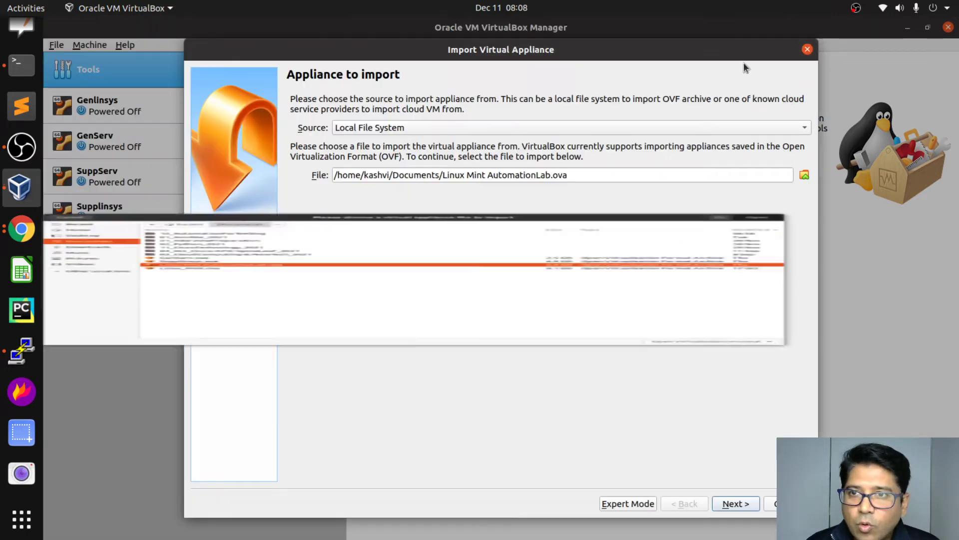
{"action": "left_click", "coordinate": [737, 502]}
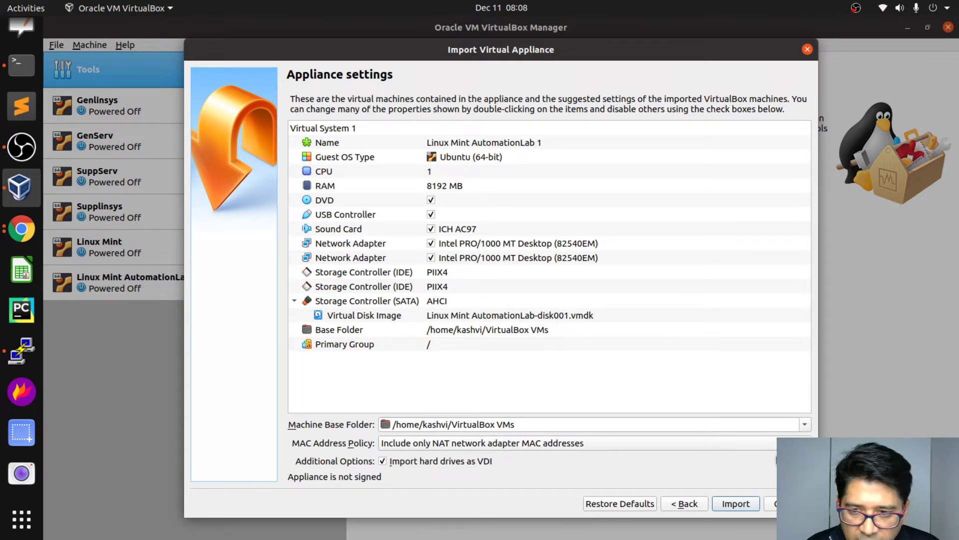
Import the appliance with new MAC addresses generated for all network adapters, and start the Linux Mint AutomationLab 1 machine
{"action": "left_click", "coordinate": [763, 444]}
{"action": "left_click", "coordinate": [481, 460]}
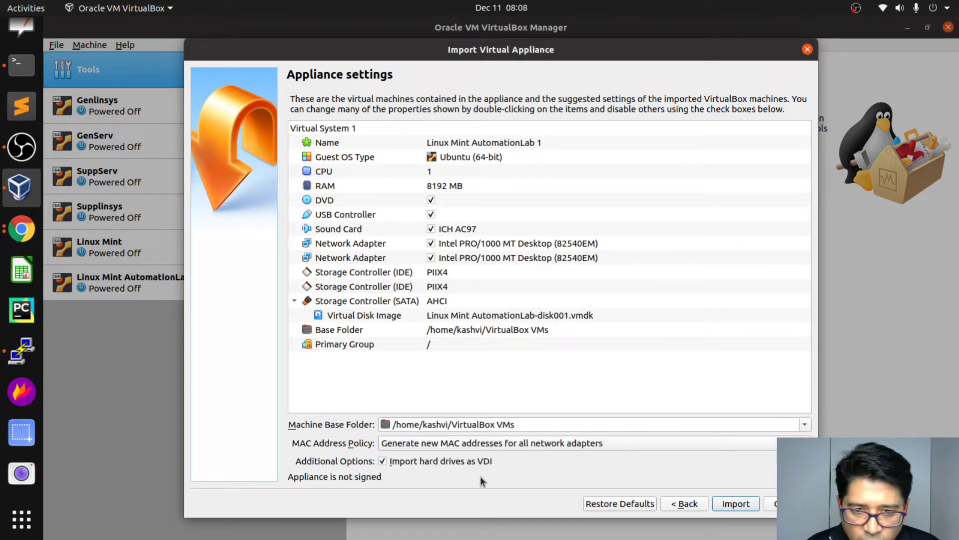
{"action": "left_click", "coordinate": [742, 501]}
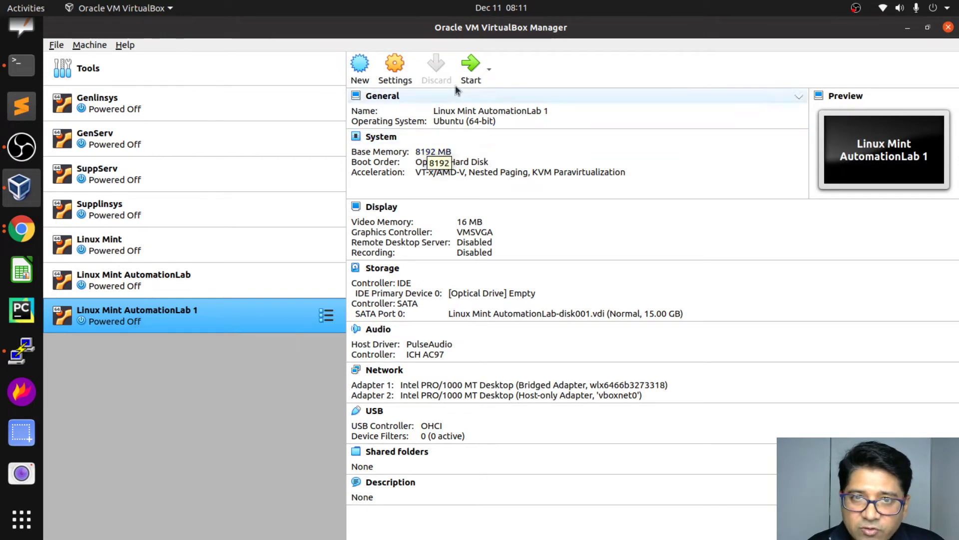
{"action": "left_click", "coordinate": [471, 68]}
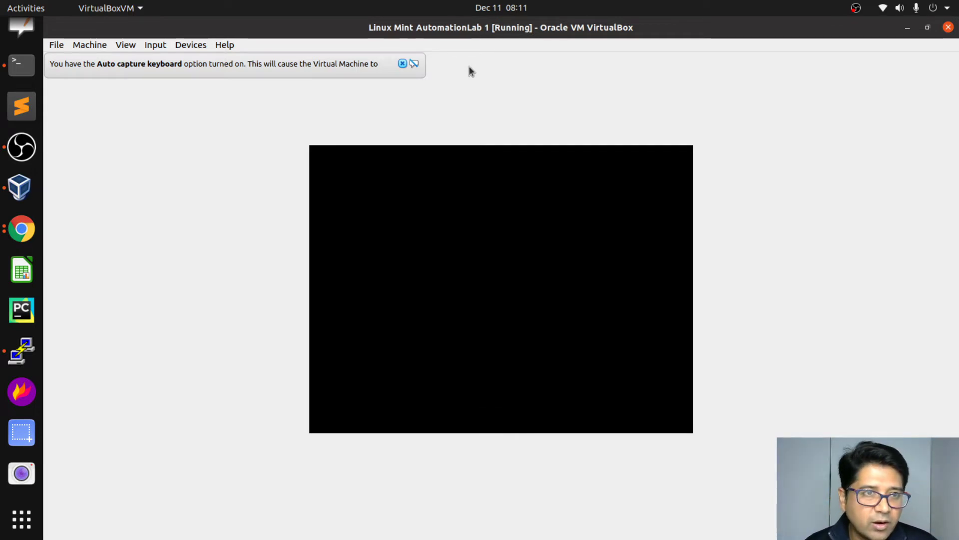
Return to VirtualBox Manager and check the NAT networks in the global preferences
{"action": "left_click", "coordinate": [26, 190]}
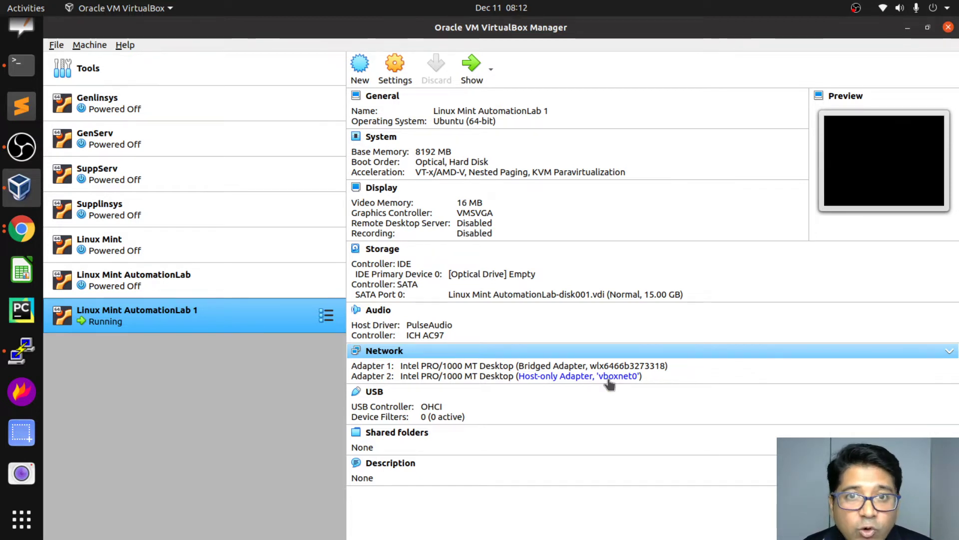
{"action": "left_click", "coordinate": [111, 70]}
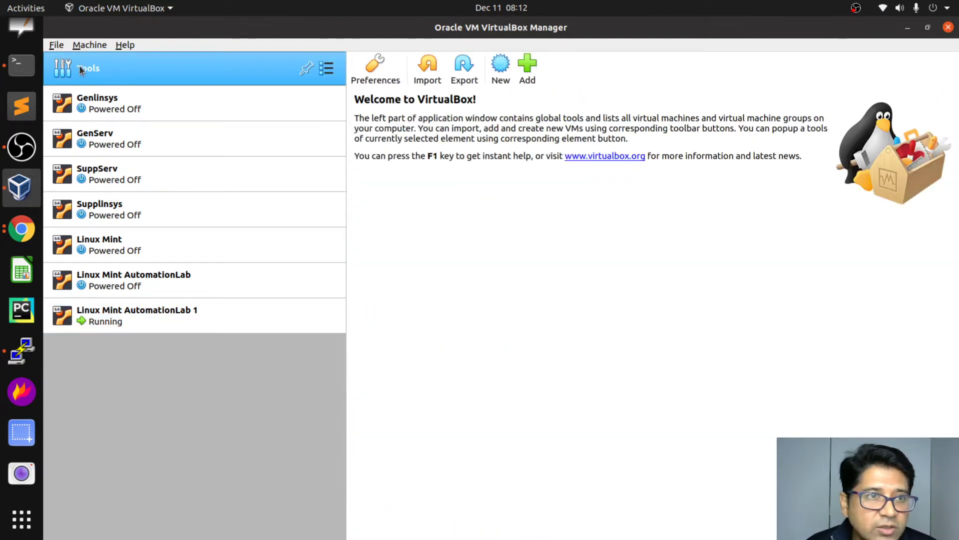
{"action": "left_click", "coordinate": [388, 73]}
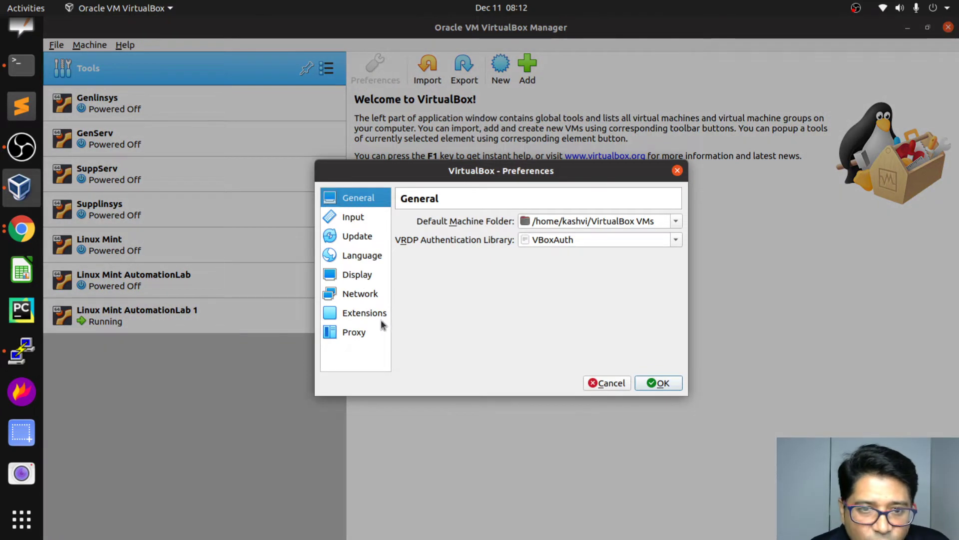
{"action": "left_click", "coordinate": [352, 297]}
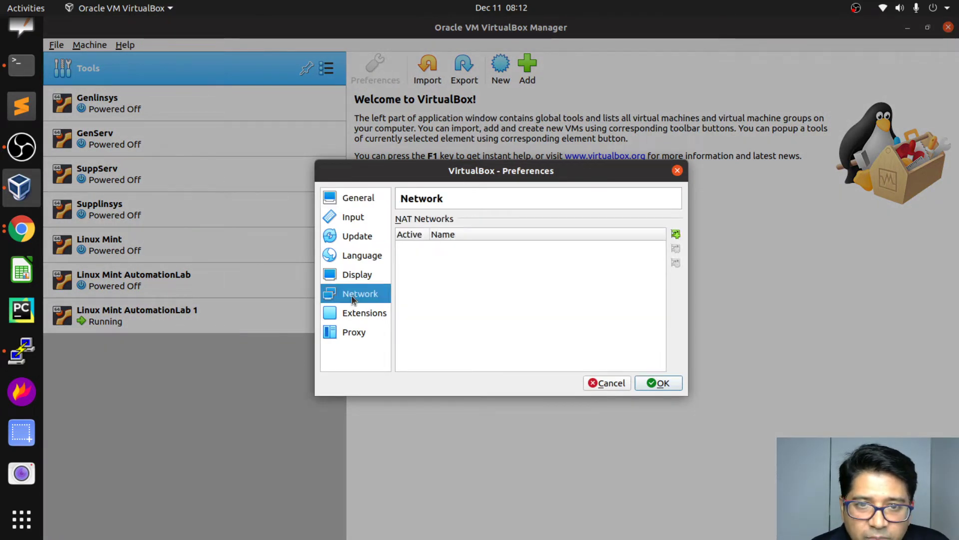
{"action": "left_click", "coordinate": [677, 171]}
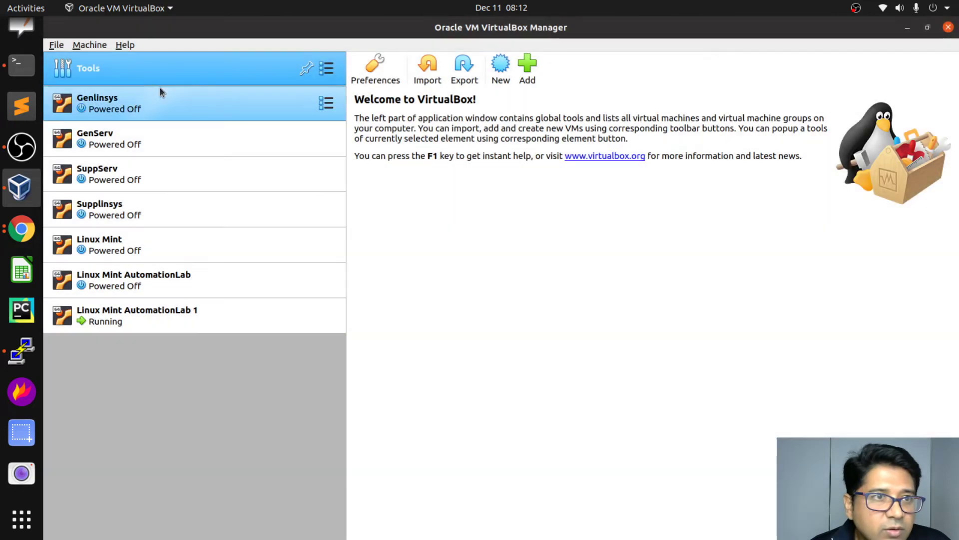
Examine the adapter and DHCP server settings of the vboxnet0 host-only network in Host Network Manager
{"action": "left_click", "coordinate": [55, 45]}
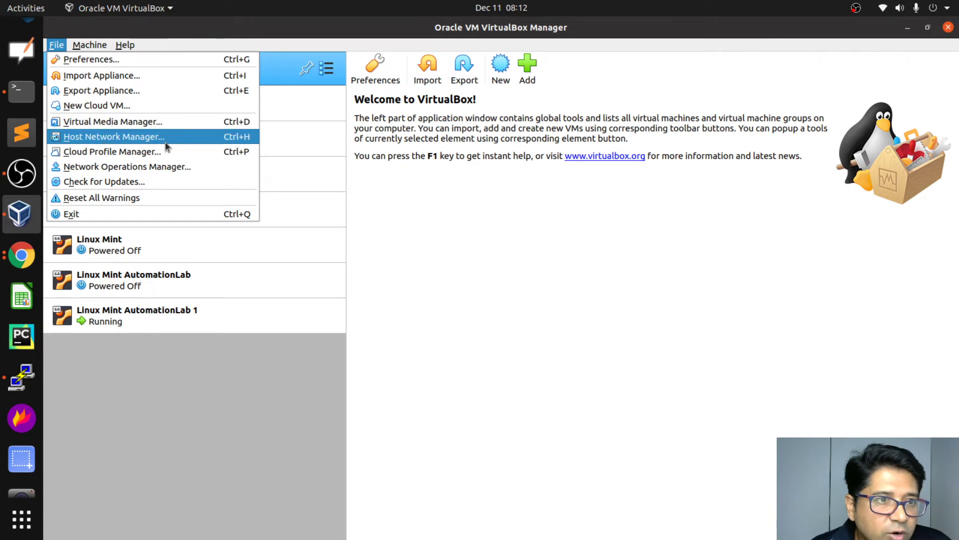
{"action": "left_click", "coordinate": [140, 143]}
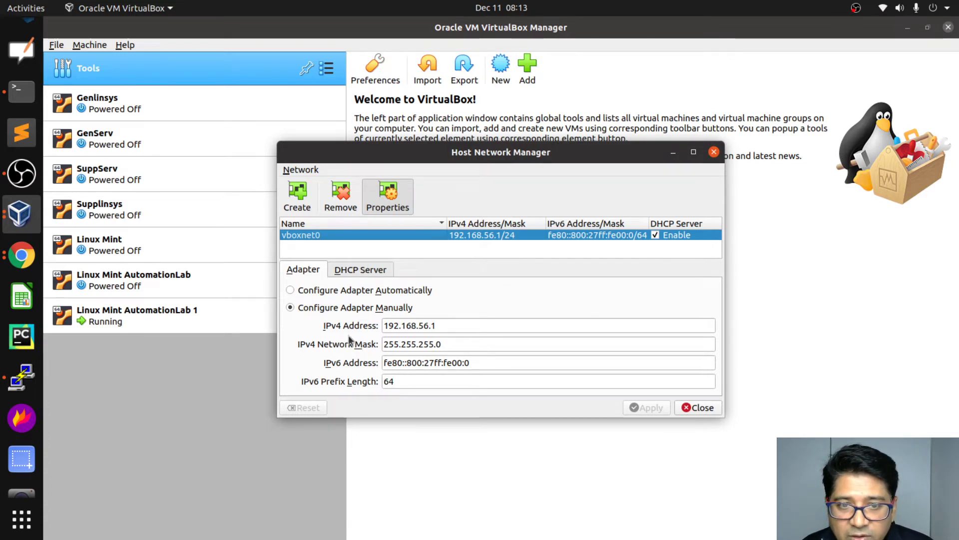
{"action": "left_click", "coordinate": [358, 267]}
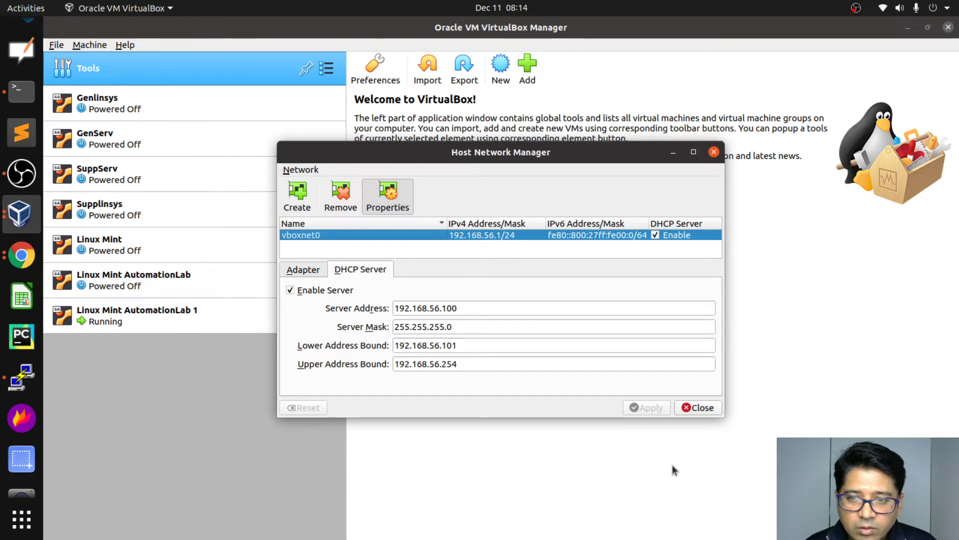
Switch to the running Linux Mint AutomationLab 1 machine and dismiss its keyboard capture and mouse integration notices
{"action": "key", "text": "alt+Tab"}
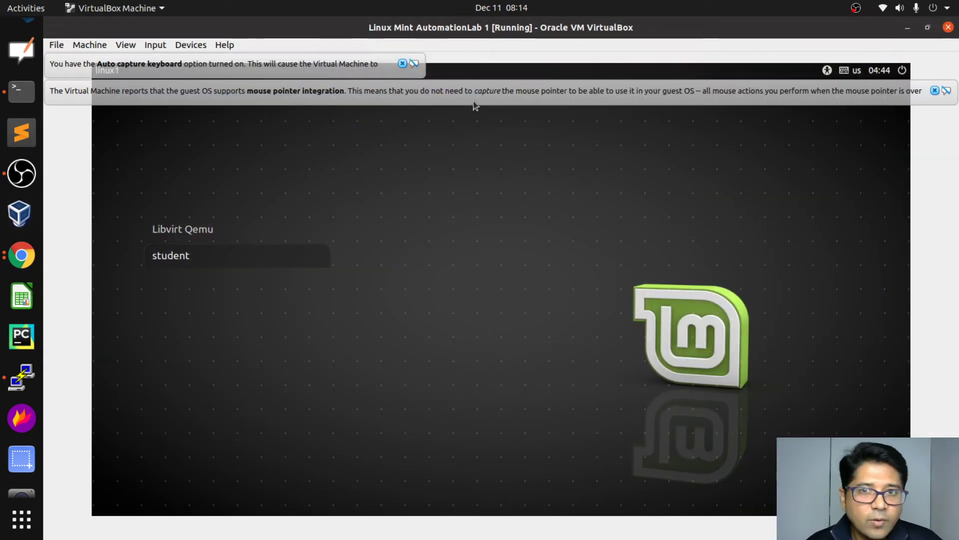
{"action": "left_click", "coordinate": [402, 64]}
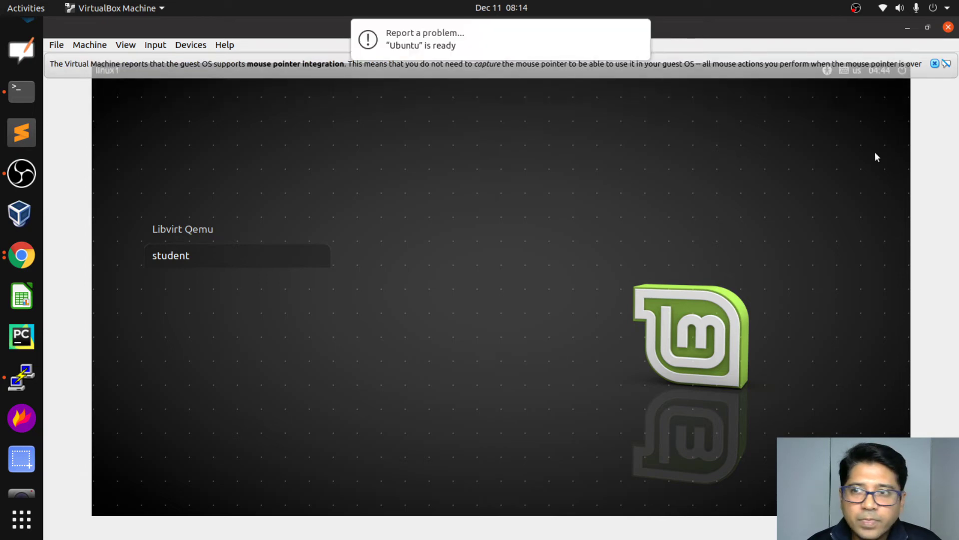
{"action": "left_click", "coordinate": [935, 63]}
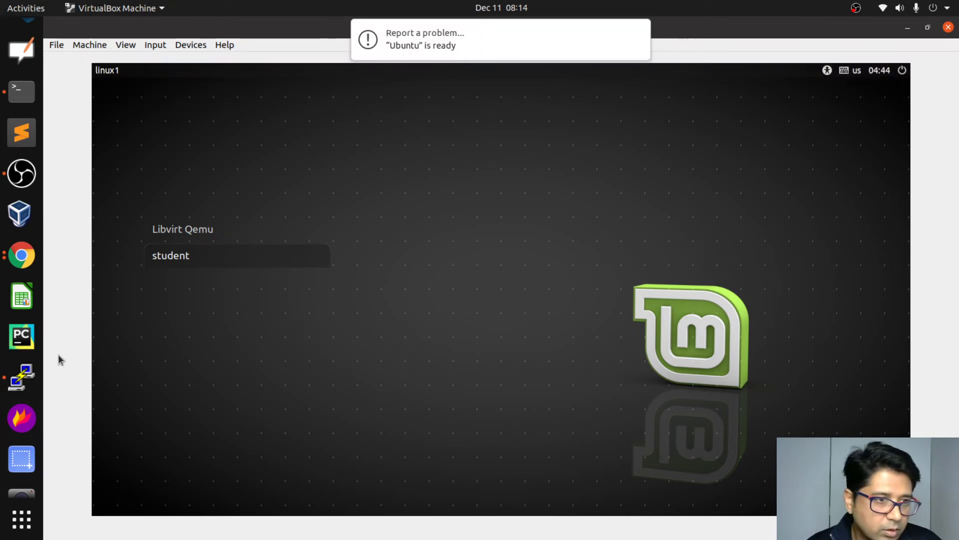
Review the details of Linux Mint AutomationLab 1 in VirtualBox Manager, and open a terminal inside the running machine
{"action": "key", "text": "alt+Tab"}
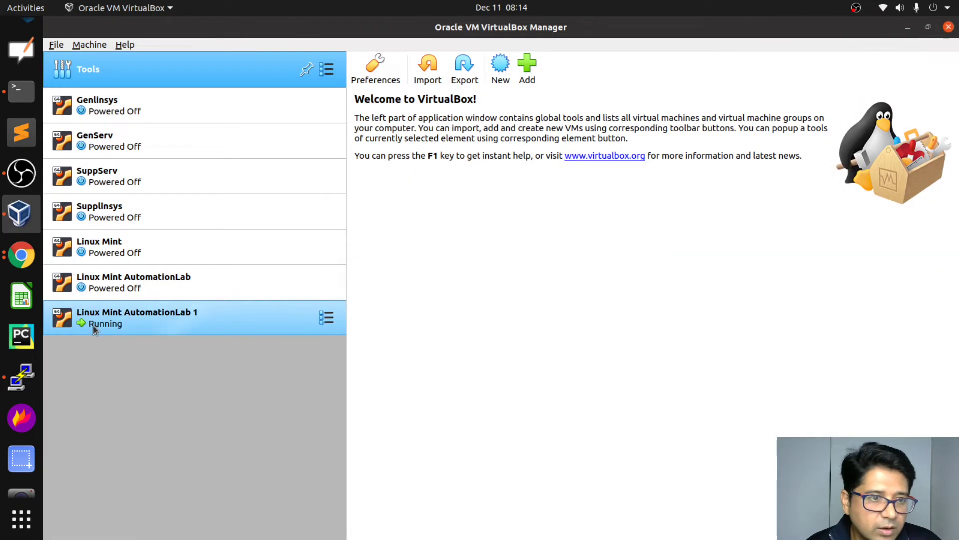
{"action": "left_click", "coordinate": [113, 325]}
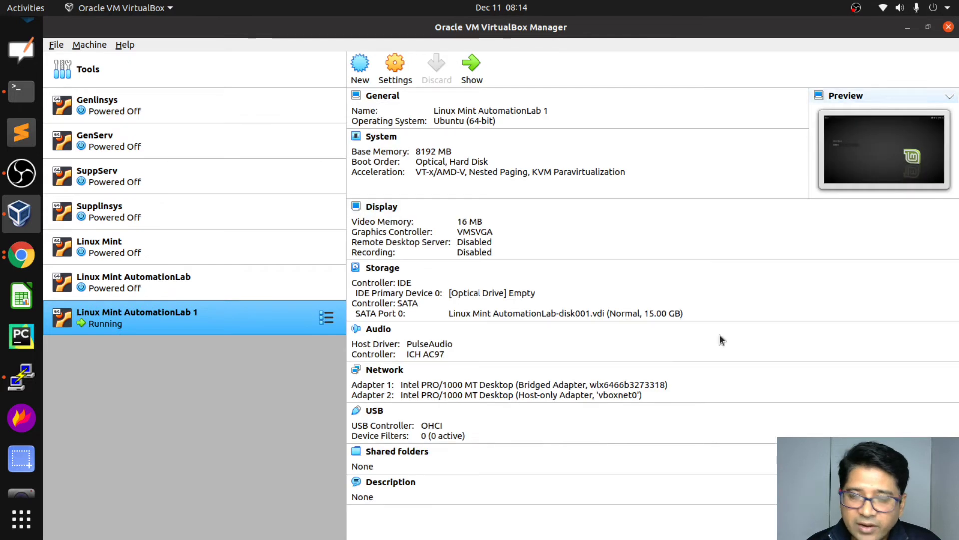
{"action": "key", "text": "alt+Tab"}
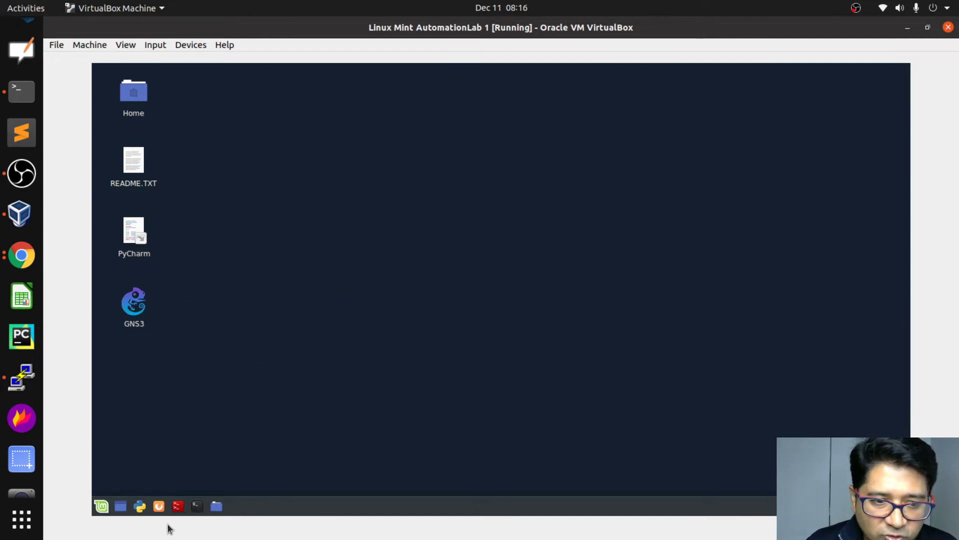
{"action": "left_click", "coordinate": [197, 506]}
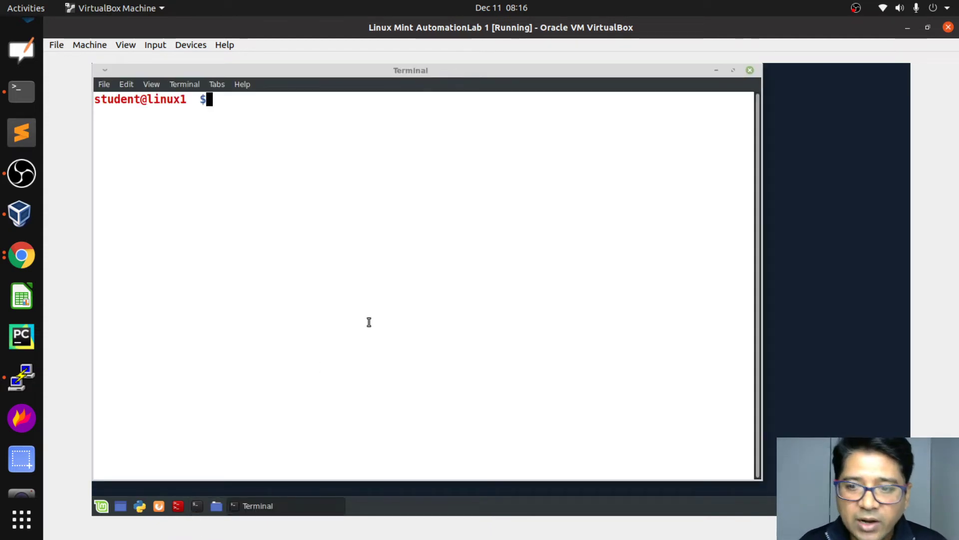
Look at the PuTTY SSH Client's session configuration in the Linux Mint guest and close it
{"action": "left_click", "coordinate": [101, 508]}
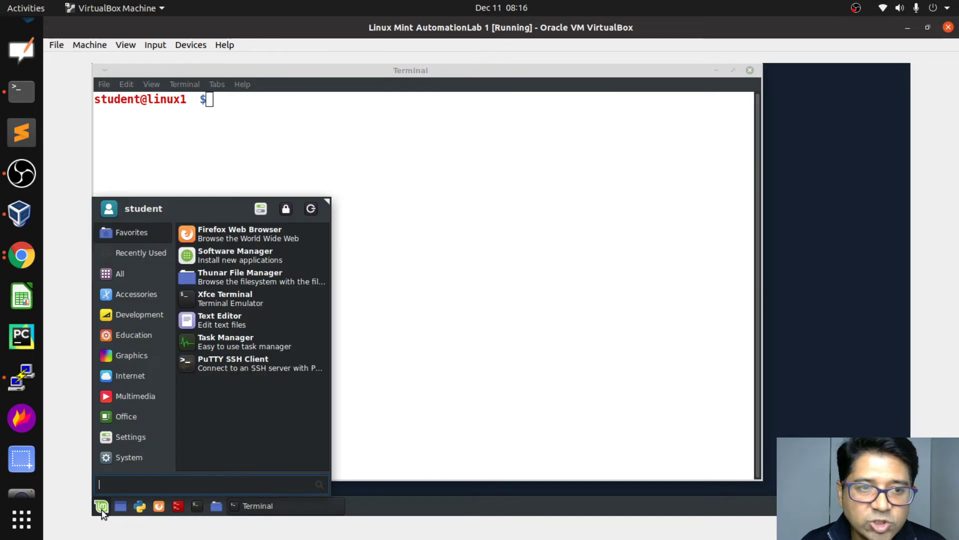
{"action": "left_click", "coordinate": [229, 370]}
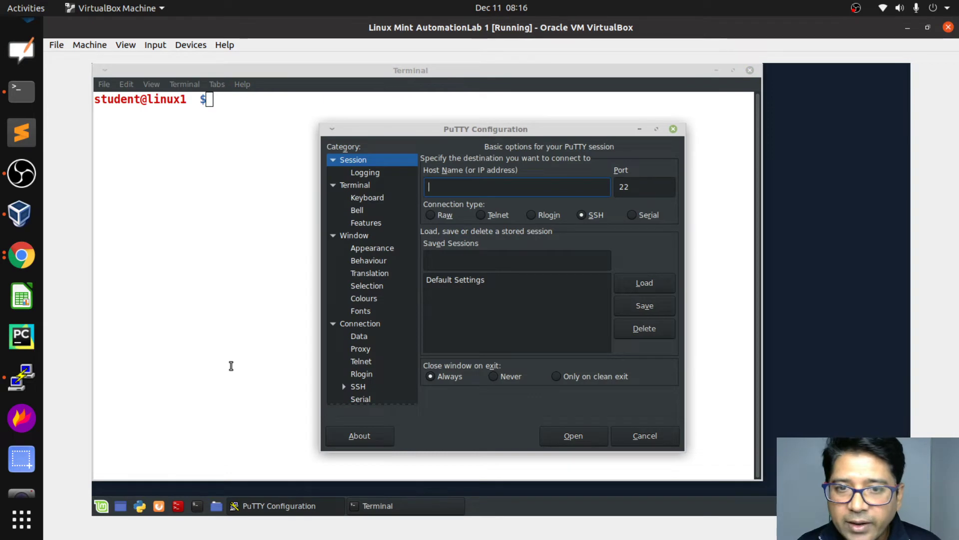
{"action": "left_click", "coordinate": [673, 130]}
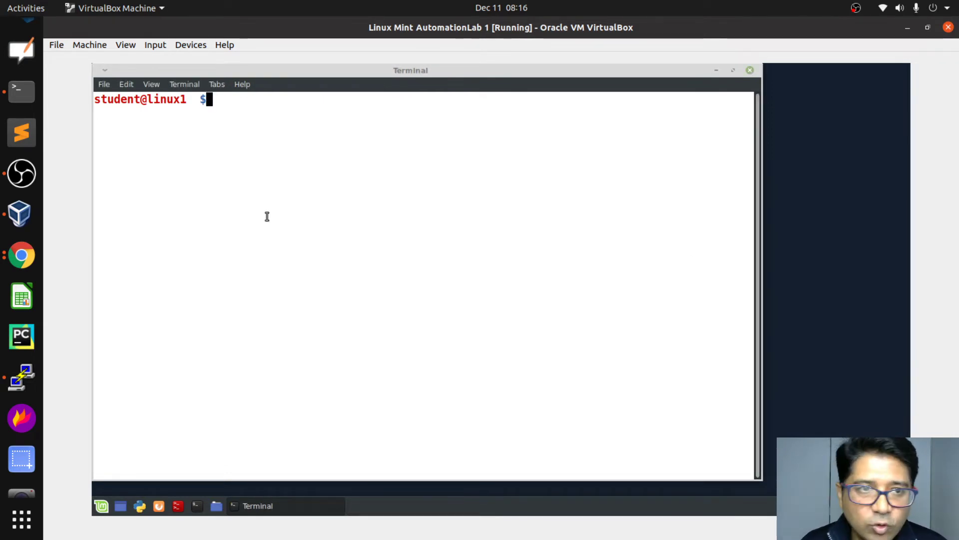